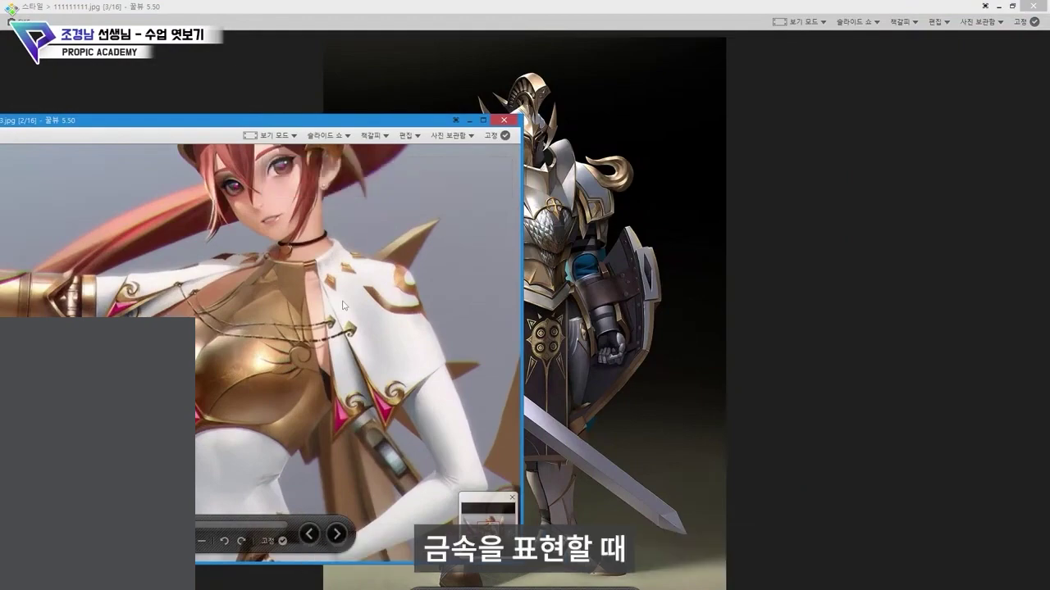
Step: Examine the armored knight reference image beside the red-haired character, moving up to the helmet and upper armor
{"action": "left_click_drag", "start_coordinate": [542, 5], "coordinate": [707, 51]}
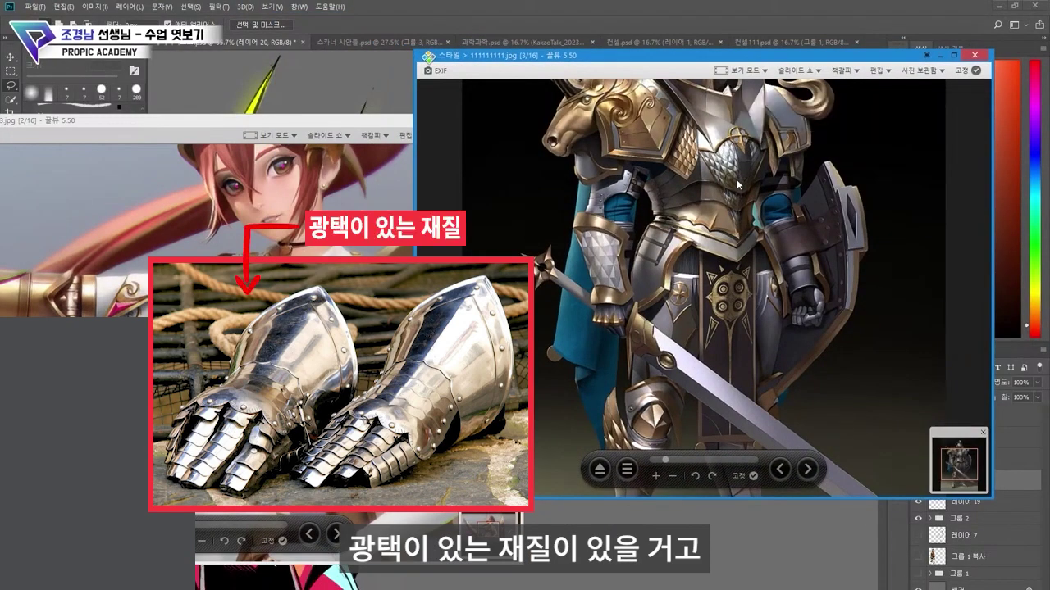
{"action": "left_click_drag", "start_coordinate": [717, 224], "coordinate": [710, 318]}
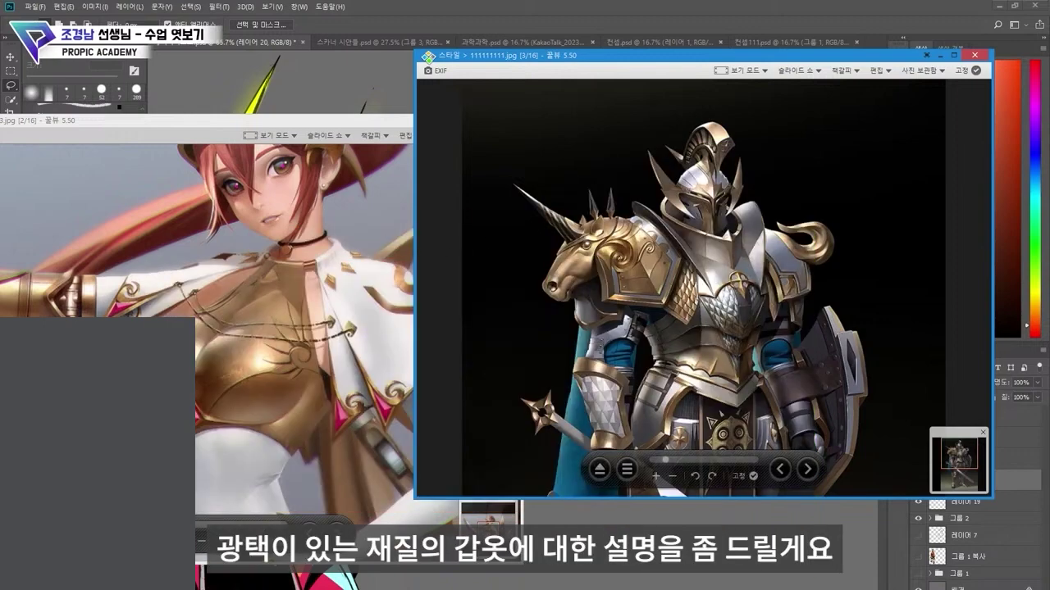
Step: Switch to Photoshop and lasso a freeform hourglass-like shape in the empty area beside the character, filling it with white
{"action": "left_click", "coordinate": [697, 525]}
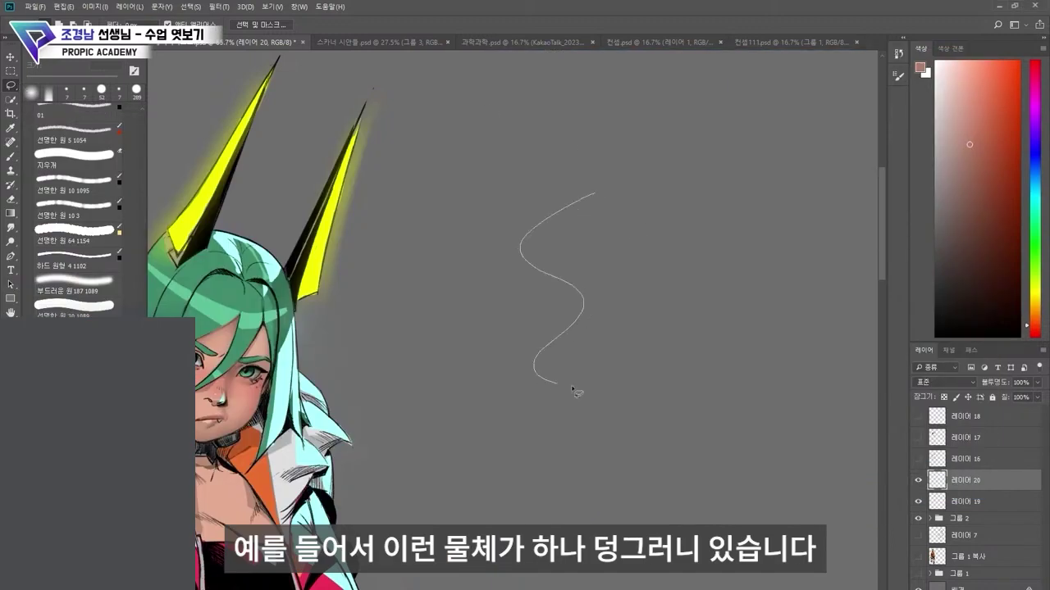
{"action": "left_click_drag", "start_coordinate": [714, 170], "coordinate": [596, 192]}
{"action": "key", "text": "ctrl+BackSpace"}
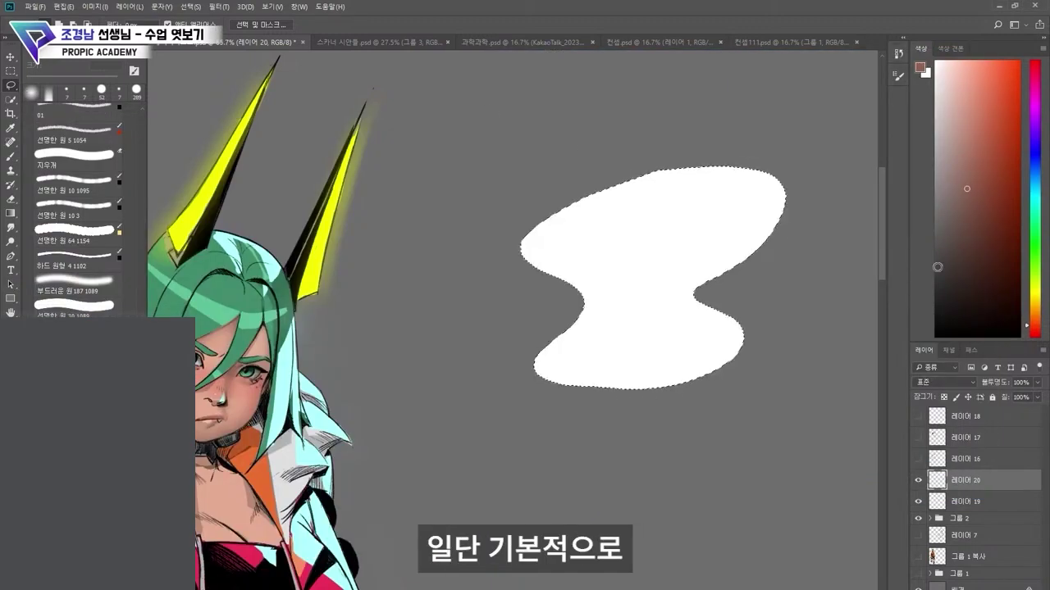
Step: Brush a soft dark grey shadow band across the shape's narrow waist, starting at 50 px and enlarging the brush
{"action": "left_click", "coordinate": [10, 155]}
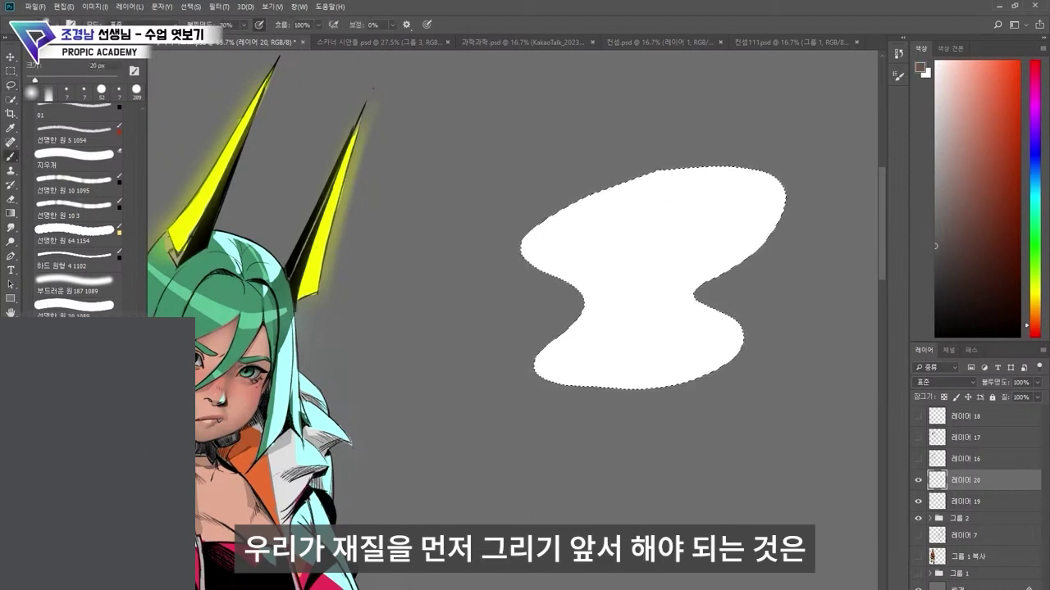
{"action": "key", "text": "bracketright"}
{"action": "key", "text": "bracketright"}
{"action": "key", "text": "bracketright"}
{"action": "key", "text": "bracketright"}
{"action": "key", "text": "bracketright"}
{"action": "key", "text": "bracketright"}
{"action": "mouse_move", "coordinate": [693, 291]}
{"action": "left_mouse_down"}
{"action": "mouse_move", "coordinate": [586, 298]}
{"action": "mouse_move", "coordinate": [644, 286]}
{"action": "left_mouse_up"}
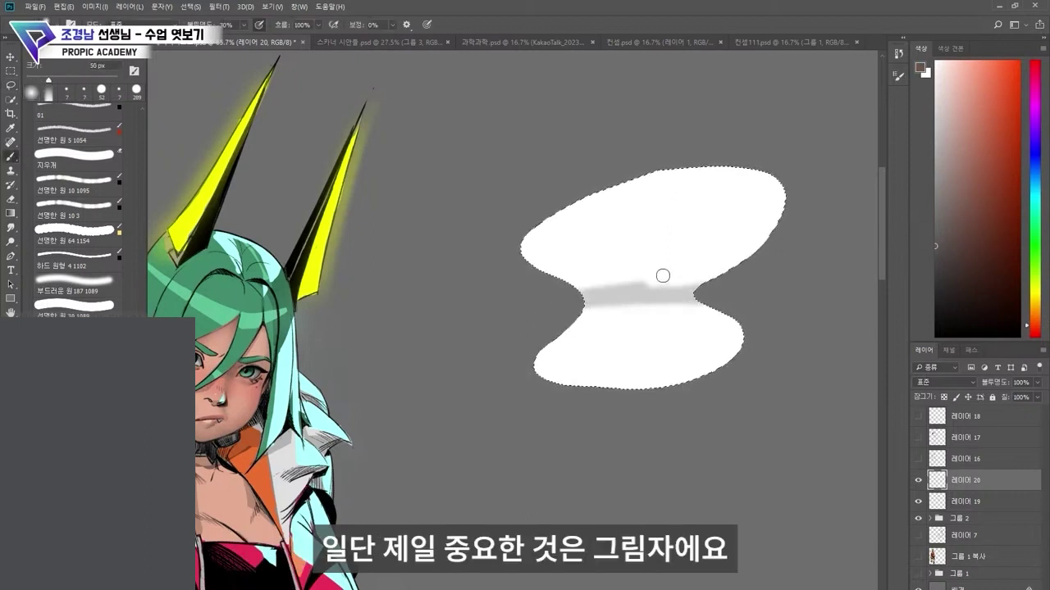
{"action": "key", "text": "bracketright"}
{"action": "key", "text": "bracketright"}
{"action": "key", "text": "bracketright"}
{"action": "key", "text": "bracketright"}
{"action": "key", "text": "bracketright"}
{"action": "key", "text": "bracketright"}
{"action": "key", "text": "bracketright"}
{"action": "key", "text": "bracketright"}
{"action": "key", "text": "bracketright"}
{"action": "mouse_move", "coordinate": [542, 266]}
{"action": "left_mouse_down"}
{"action": "mouse_move", "coordinate": [609, 284]}
{"action": "mouse_move", "coordinate": [670, 263]}
{"action": "mouse_move", "coordinate": [599, 279]}
{"action": "mouse_move", "coordinate": [759, 238]}
{"action": "left_mouse_up"}
Step: Try a small dark arrow mark on the white upper bulge with a 60 px brush and undo it
{"action": "key", "text": "bracketleft"}
{"action": "key", "text": "bracketleft"}
{"action": "key", "text": "bracketleft"}
{"action": "key", "text": "bracketleft"}
{"action": "key", "text": "bracketleft"}
{"action": "key", "text": "bracketleft"}
{"action": "key", "text": "bracketleft"}
{"action": "key", "text": "bracketleft"}
{"action": "left_click_drag", "start_coordinate": [677, 180], "coordinate": [671, 205]}
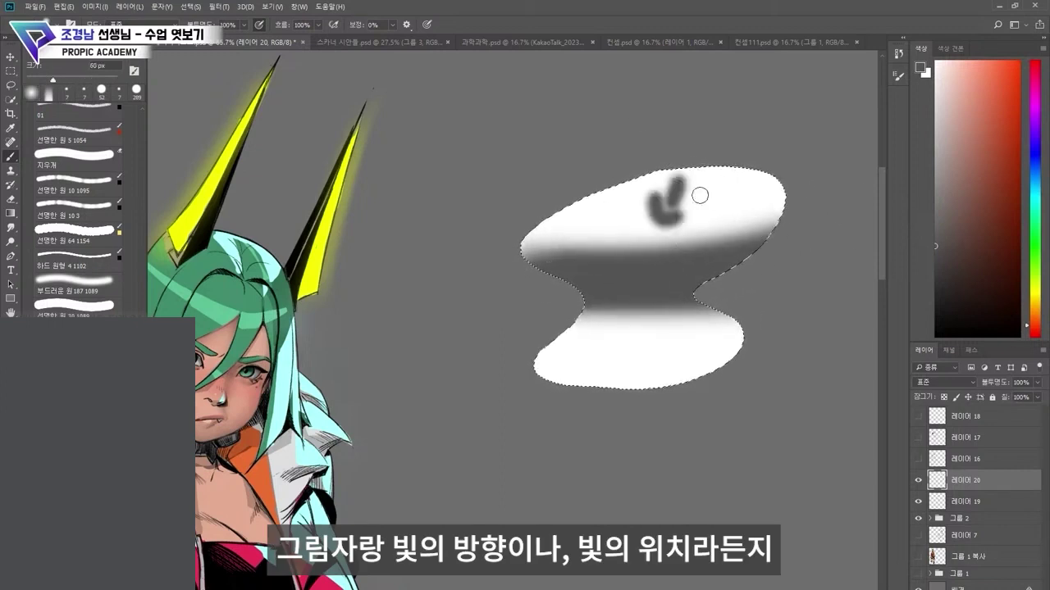
{"action": "key", "text": "ctrl+z"}
Step: Shade the underside of the lower bulge and extend the waist shadow around it with a soft dark grey brush
{"action": "key", "text": "bracketright"}
{"action": "key", "text": "bracketright"}
{"action": "key", "text": "bracketright"}
{"action": "key", "text": "bracketright"}
{"action": "key", "text": "bracketright"}
{"action": "key", "text": "bracketright"}
{"action": "key", "text": "bracketright"}
{"action": "key", "text": "bracketright"}
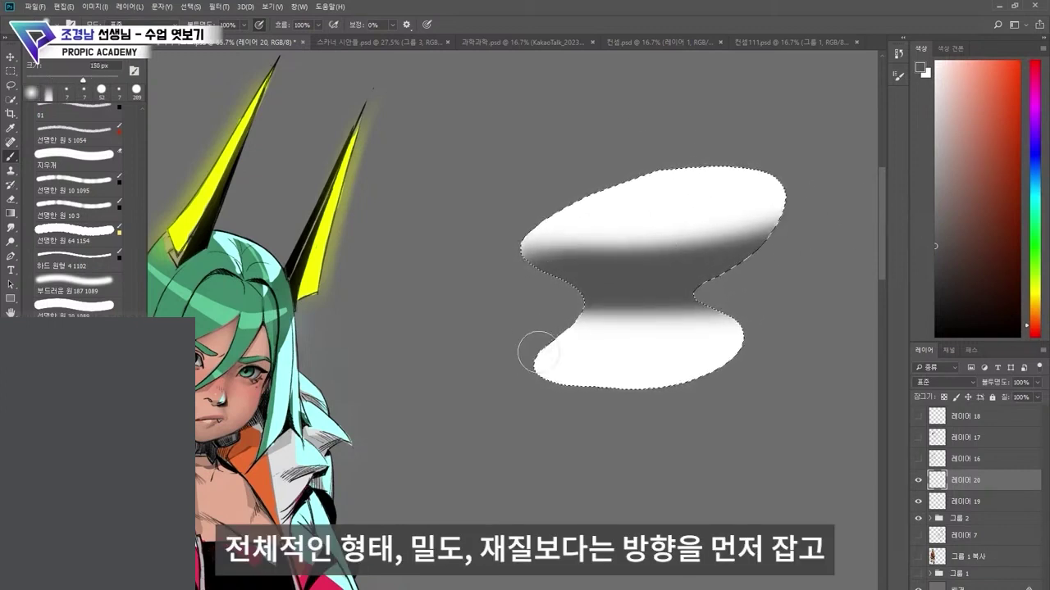
{"action": "mouse_move", "coordinate": [532, 371]}
{"action": "left_mouse_down"}
{"action": "mouse_move", "coordinate": [524, 382]}
{"action": "mouse_move", "coordinate": [819, 317]}
{"action": "left_mouse_up"}
{"action": "left_click_drag", "start_coordinate": [628, 279], "coordinate": [590, 303]}
{"action": "key", "text": "bracketleft"}
{"action": "key", "text": "bracketleft"}
{"action": "key", "text": "bracketleft"}
{"action": "key", "text": "bracketleft"}
{"action": "key", "text": "bracketleft"}
{"action": "key", "text": "bracketleft"}
{"action": "key", "text": "bracketleft"}
{"action": "key", "text": "bracketleft"}
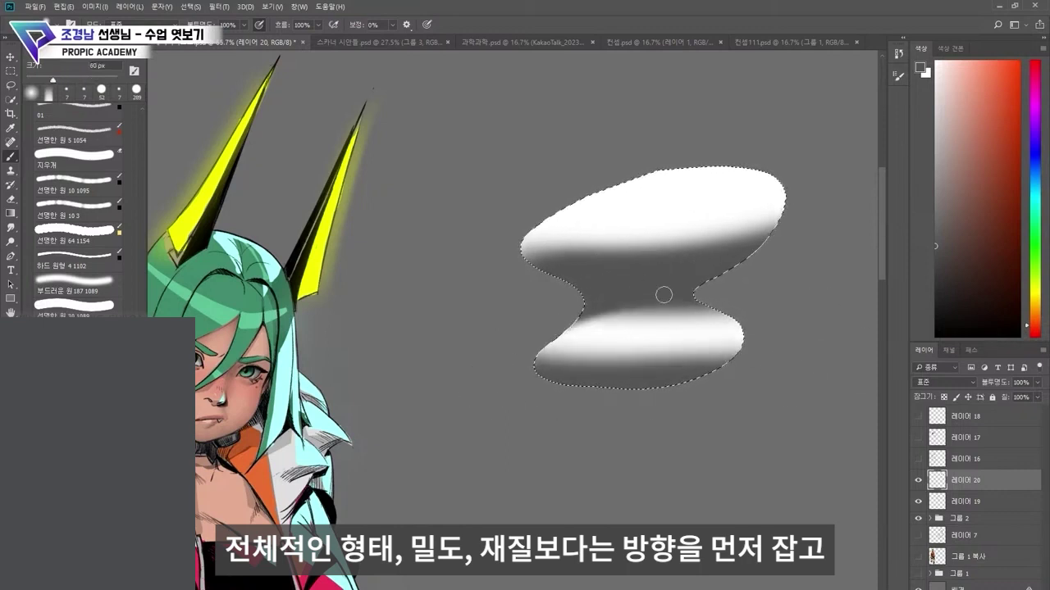
{"action": "key", "text": "bracketright"}
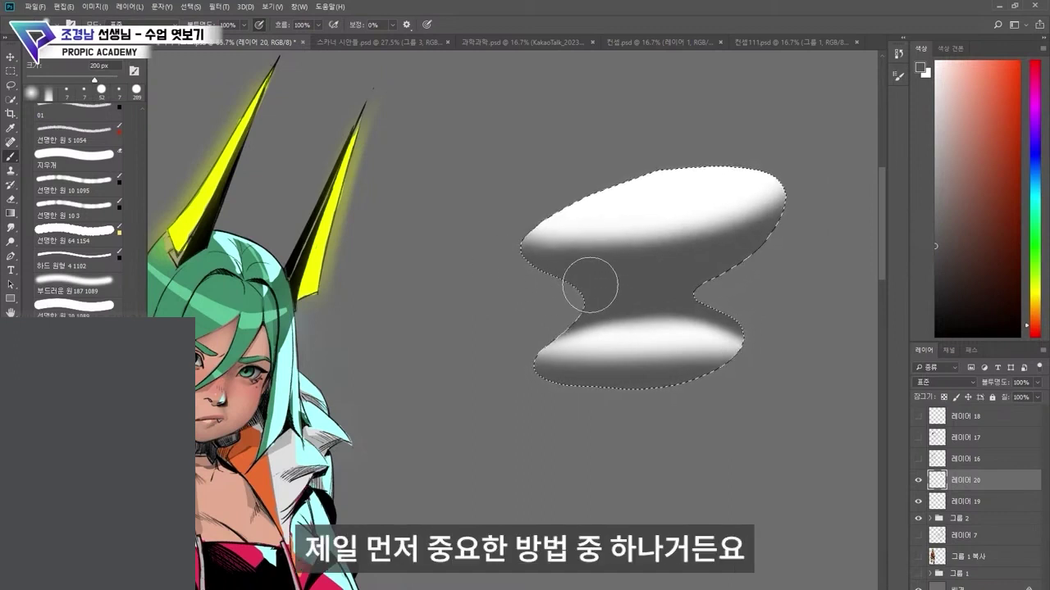
Step: Sample the shadow grey and tone down the white areas of the upper and lower bulges with a large soft brush
{"action": "left_click", "coordinate": [614, 247], "text": "alt"}
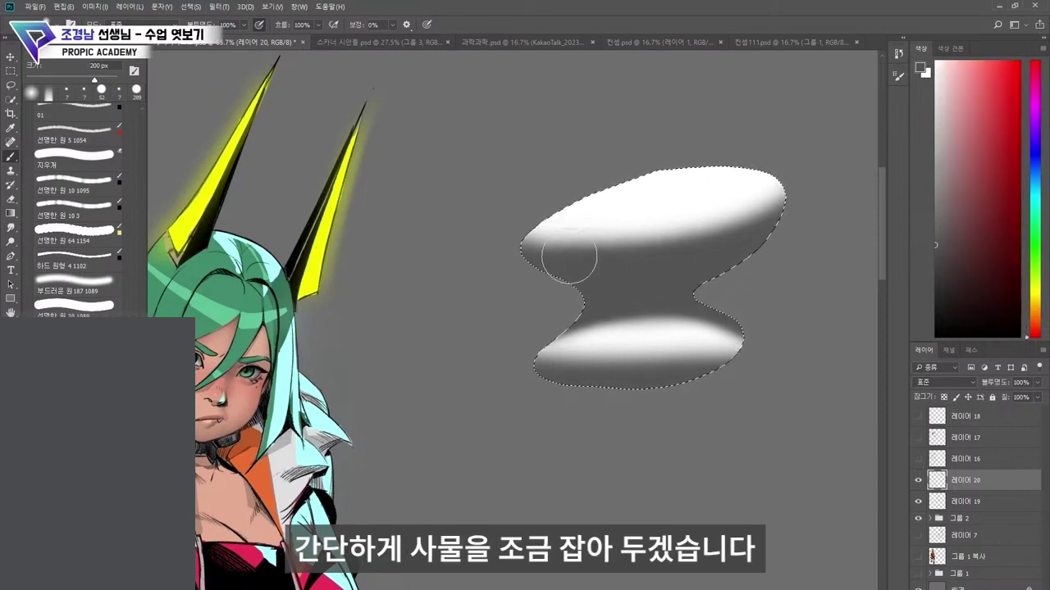
{"action": "key", "text": "bracketright"}
{"action": "key", "text": "bracketright"}
{"action": "key", "text": "bracketright"}
{"action": "left_click_drag", "start_coordinate": [558, 187], "coordinate": [713, 159]}
{"action": "key", "text": "bracketleft"}
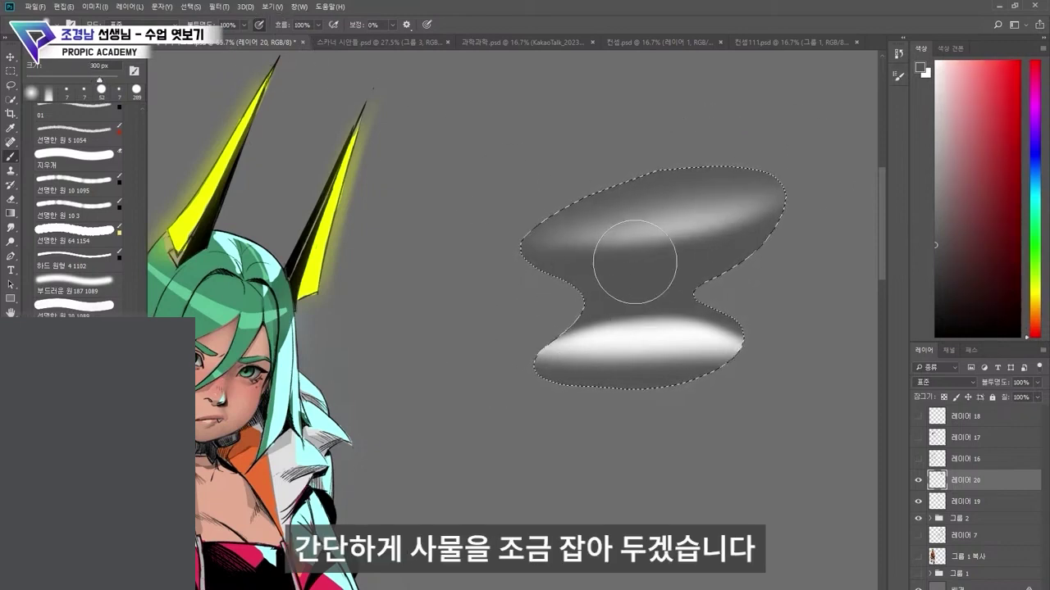
{"action": "left_click_drag", "start_coordinate": [566, 343], "coordinate": [718, 335]}
Step: Blend the lower bulge's highlight and darken the upper bulge's top surface with a 175 px brush at 40% opacity
{"action": "key", "text": "bracketleft"}
{"action": "key", "text": "bracketleft"}
{"action": "key", "text": "bracketleft"}
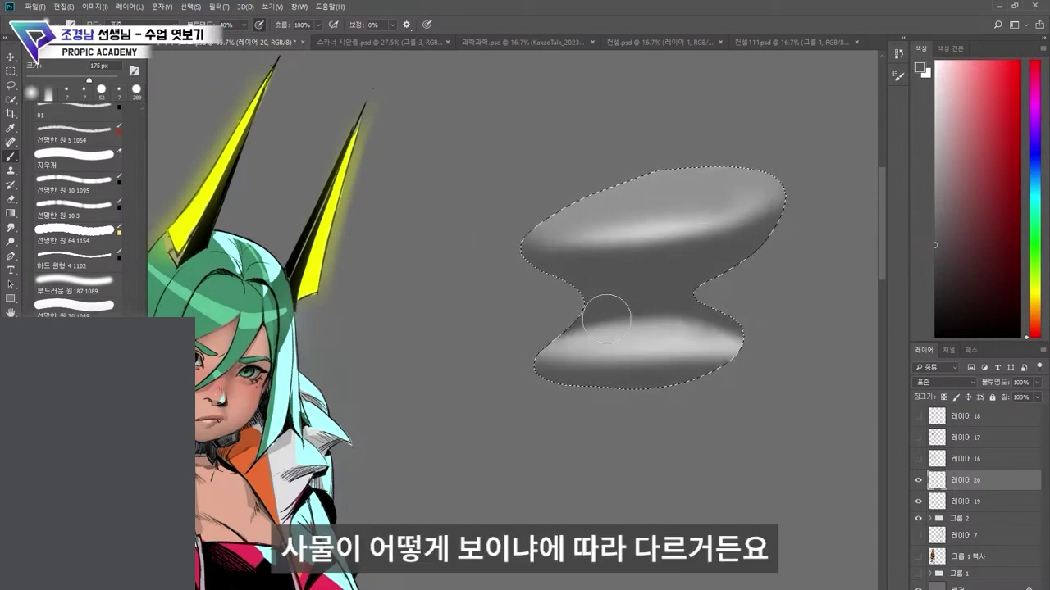
{"action": "left_click_drag", "start_coordinate": [606, 319], "coordinate": [568, 335]}
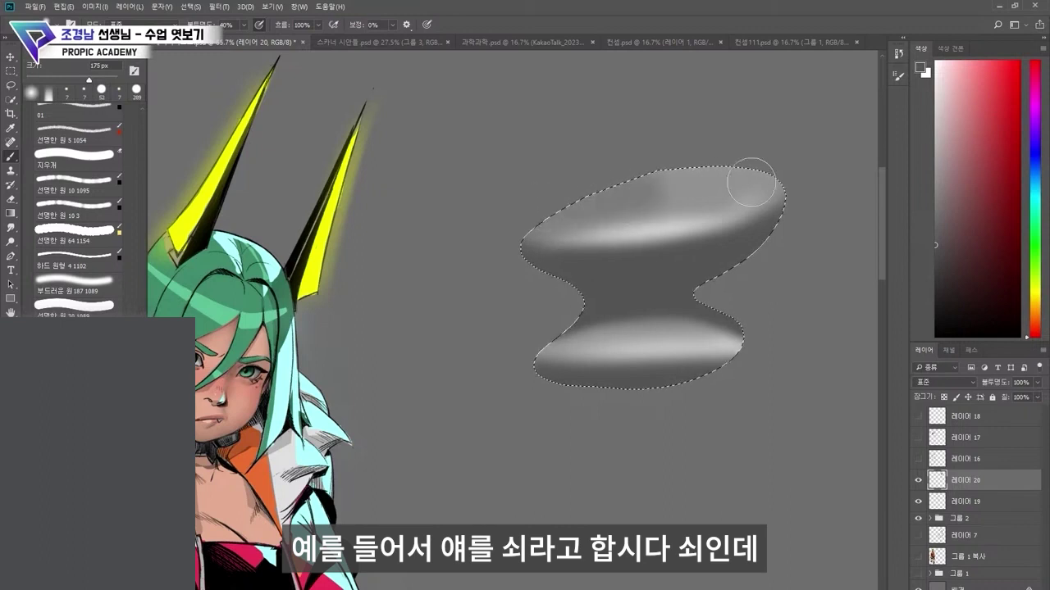
{"action": "left_click_drag", "start_coordinate": [751, 182], "coordinate": [852, 188]}
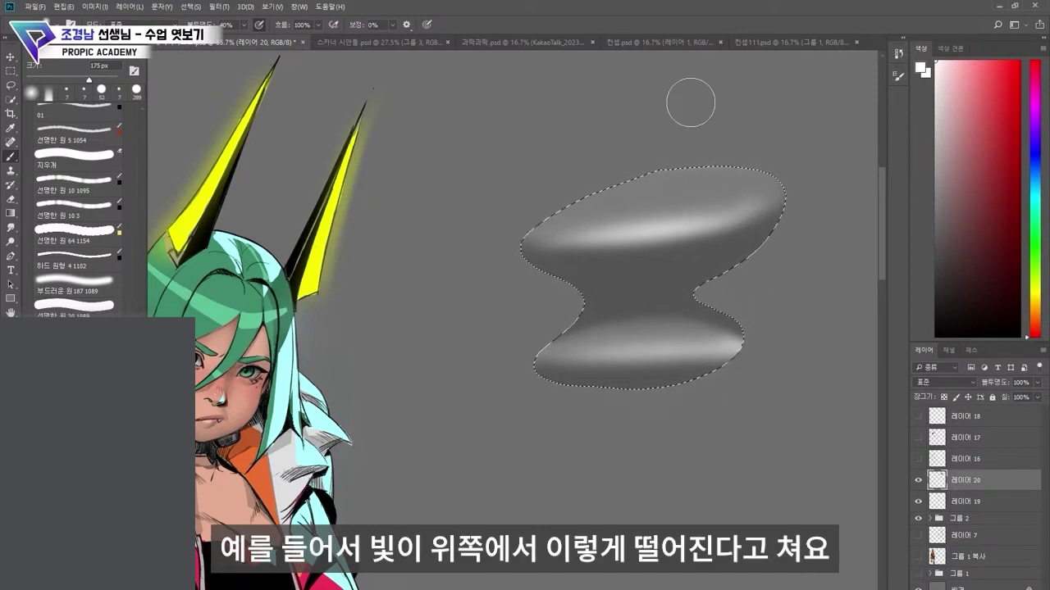
Step: Deselect the shape, add a new layer, and paint a white light-source dot above the object with a 45 px brush
{"action": "key", "text": "bracketleft"}
{"action": "key", "text": "bracketleft"}
{"action": "key", "text": "bracketleft"}
{"action": "key", "text": "bracketleft"}
{"action": "key", "text": "bracketleft"}
{"action": "key", "text": "bracketleft"}
{"action": "key", "text": "bracketleft"}
{"action": "key", "text": "bracketleft"}
{"action": "key", "text": "bracketleft"}
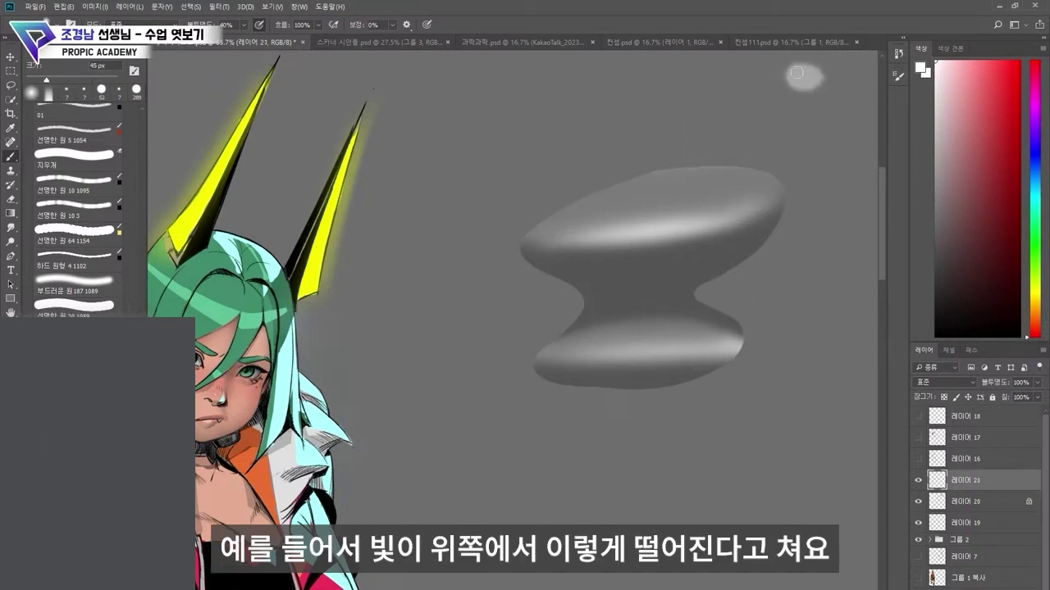
Step: Sketch white light rays from the light-source dot to both sides of the upper bulge and undo them
{"action": "mouse_move", "coordinate": [810, 92]}
{"action": "left_mouse_down"}
{"action": "mouse_move", "coordinate": [810, 71]}
{"action": "mouse_move", "coordinate": [604, 172]}
{"action": "left_mouse_up"}
{"action": "left_click_drag", "start_coordinate": [807, 74], "coordinate": [820, 84]}
{"action": "left_click_drag", "start_coordinate": [796, 151], "coordinate": [777, 216]}
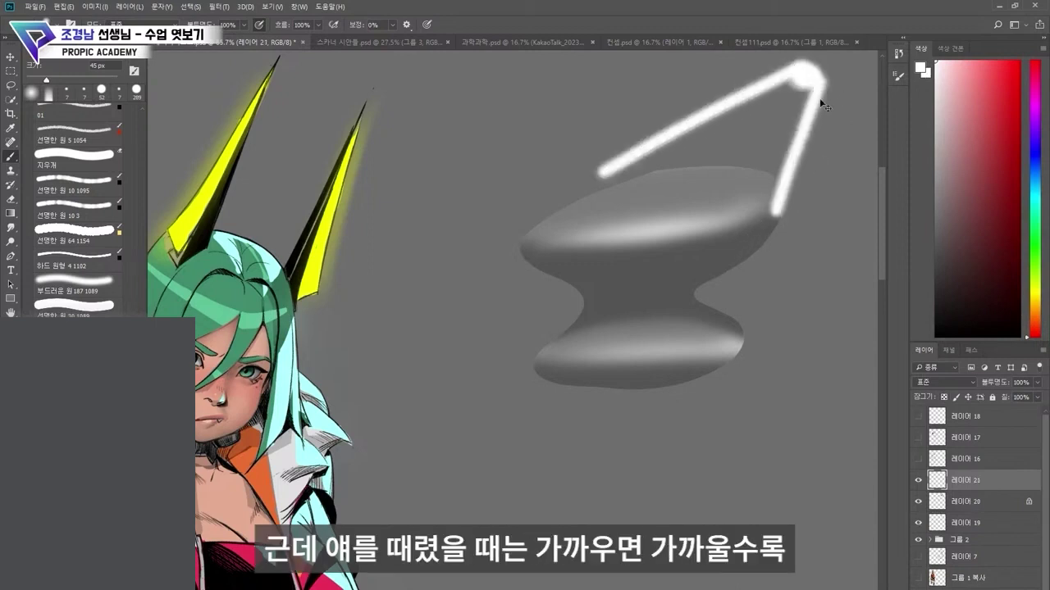
{"action": "key", "text": "ctrl+z"}
{"action": "key", "text": "ctrl+z"}
{"action": "mouse_move", "coordinate": [800, 59]}
{"action": "left_mouse_down"}
{"action": "mouse_move", "coordinate": [598, 178]}
{"action": "mouse_move", "coordinate": [555, 217]}
{"action": "left_mouse_up"}
{"action": "key", "text": "ctrl+z"}
{"action": "left_click_drag", "start_coordinate": [823, 79], "coordinate": [764, 264]}
{"action": "left_click_drag", "start_coordinate": [790, 60], "coordinate": [518, 238]}
{"action": "key", "text": "ctrl+z"}
{"action": "mouse_move", "coordinate": [549, 206]}
{"action": "left_mouse_down"}
{"action": "mouse_move", "coordinate": [781, 178]}
{"action": "mouse_move", "coordinate": [548, 235]}
{"action": "mouse_move", "coordinate": [705, 223]}
{"action": "mouse_move", "coordinate": [693, 219]}
{"action": "left_mouse_up"}
{"action": "key", "text": "ctrl+z"}
{"action": "key", "text": "ctrl+z"}
{"action": "key", "text": "ctrl+z"}
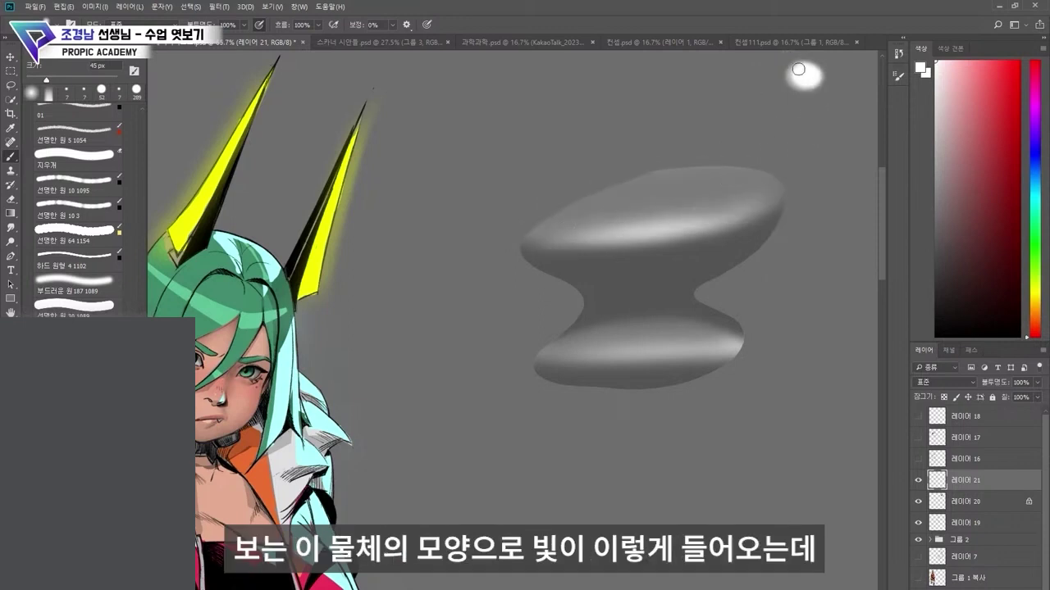
Step: Try white highlight shapes on the upper bulge, including a spot, a ring and a long streak, undoing each one
{"action": "mouse_move", "coordinate": [801, 71]}
{"action": "left_mouse_down"}
{"action": "mouse_move", "coordinate": [811, 72]}
{"action": "mouse_move", "coordinate": [802, 73]}
{"action": "left_mouse_up"}
{"action": "mouse_move", "coordinate": [748, 205]}
{"action": "left_mouse_down"}
{"action": "mouse_move", "coordinate": [666, 220]}
{"action": "mouse_move", "coordinate": [724, 216]}
{"action": "mouse_move", "coordinate": [715, 218]}
{"action": "left_mouse_up"}
{"action": "key", "text": "ctrl+z"}
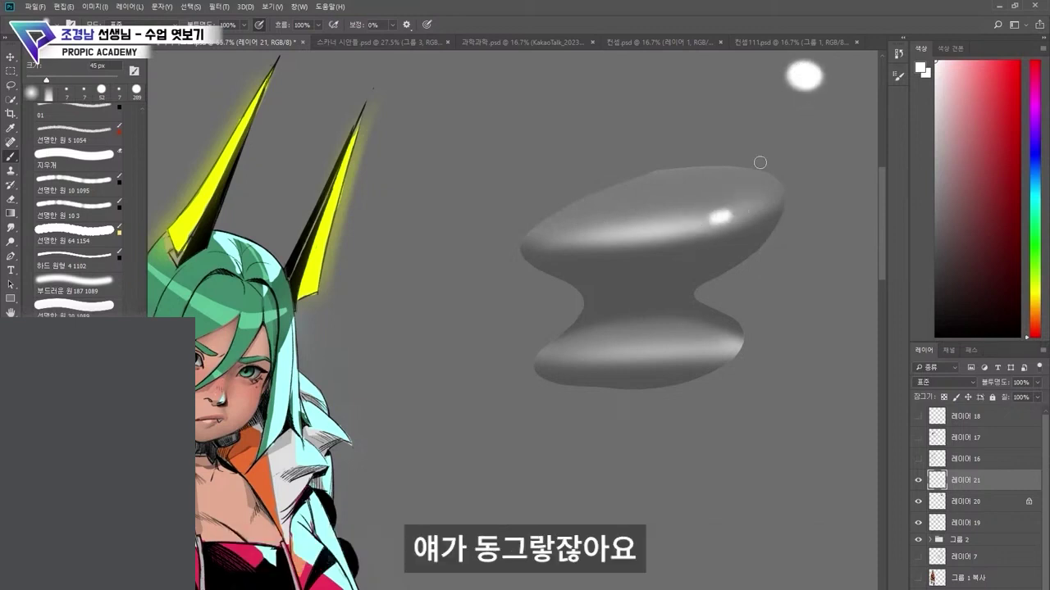
{"action": "key", "text": "ctrl+z"}
{"action": "left_click", "coordinate": [720, 214]}
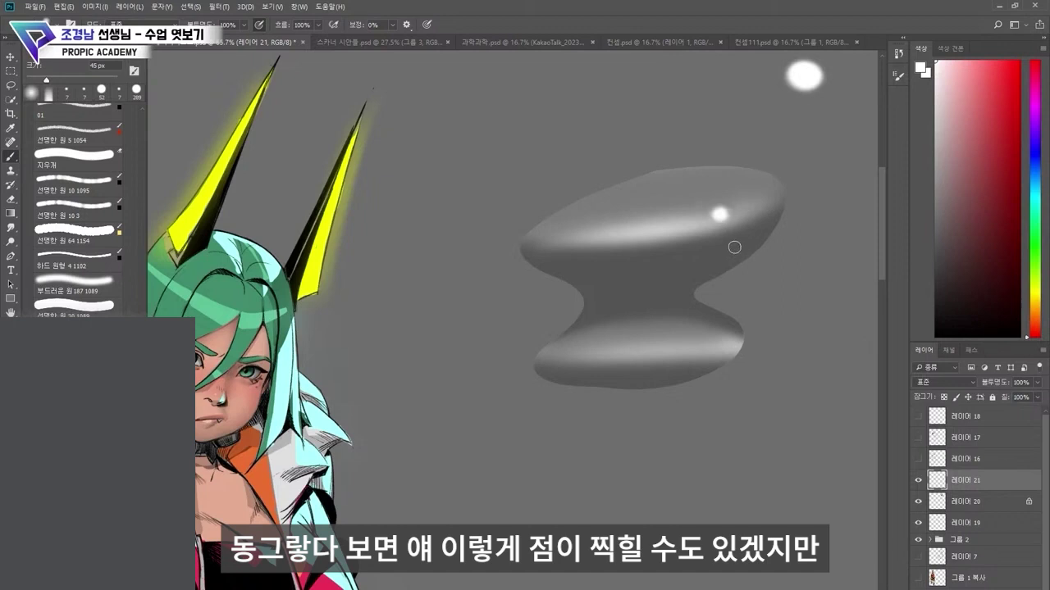
{"action": "mouse_move", "coordinate": [656, 185]}
{"action": "left_mouse_down"}
{"action": "mouse_move", "coordinate": [648, 242]}
{"action": "mouse_move", "coordinate": [672, 181]}
{"action": "left_mouse_up"}
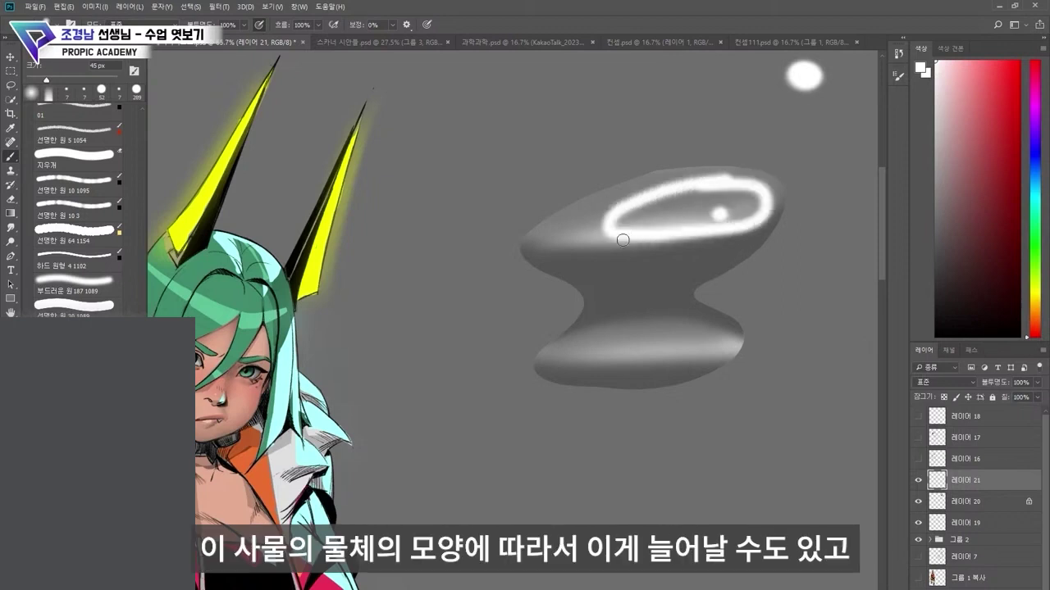
{"action": "key", "text": "ctrl+z"}
{"action": "key", "text": "ctrl+z"}
{"action": "left_click_drag", "start_coordinate": [742, 207], "coordinate": [615, 228]}
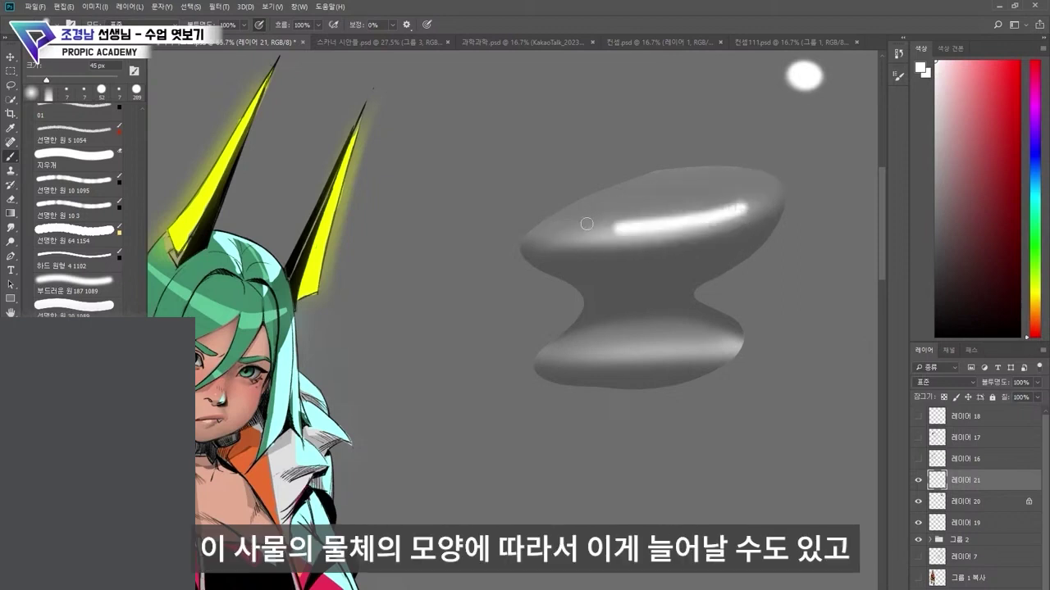
{"action": "key", "text": "ctrl+z"}
Step: On layer 20, brush soft white highlights along both bulges with a 100 px brush in Linear Dodge (Add) mode
{"action": "left_click_drag", "start_coordinate": [689, 217], "coordinate": [570, 221]}
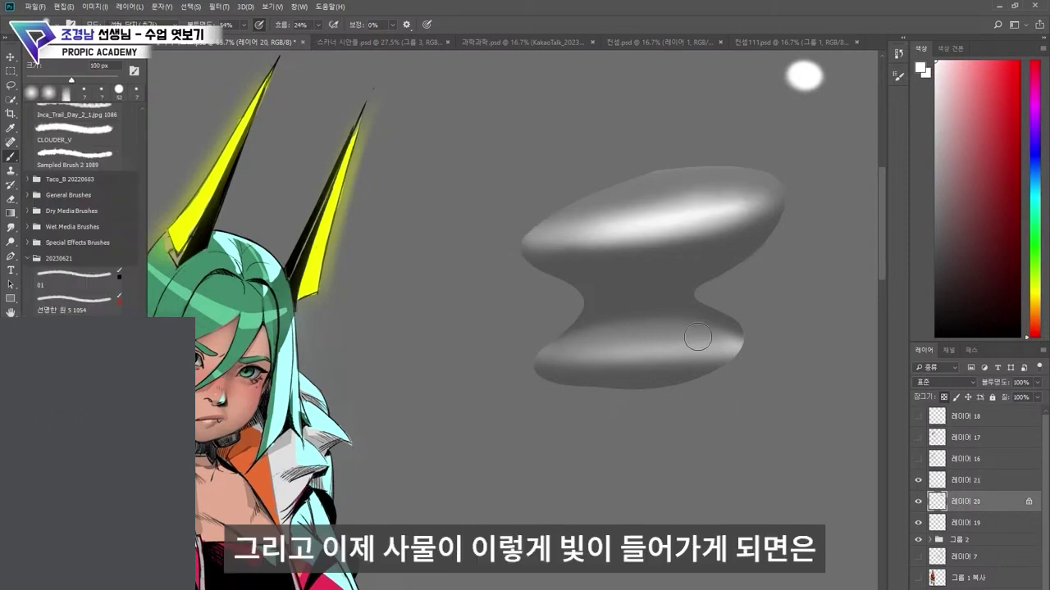
{"action": "left_click_drag", "start_coordinate": [696, 336], "coordinate": [566, 347]}
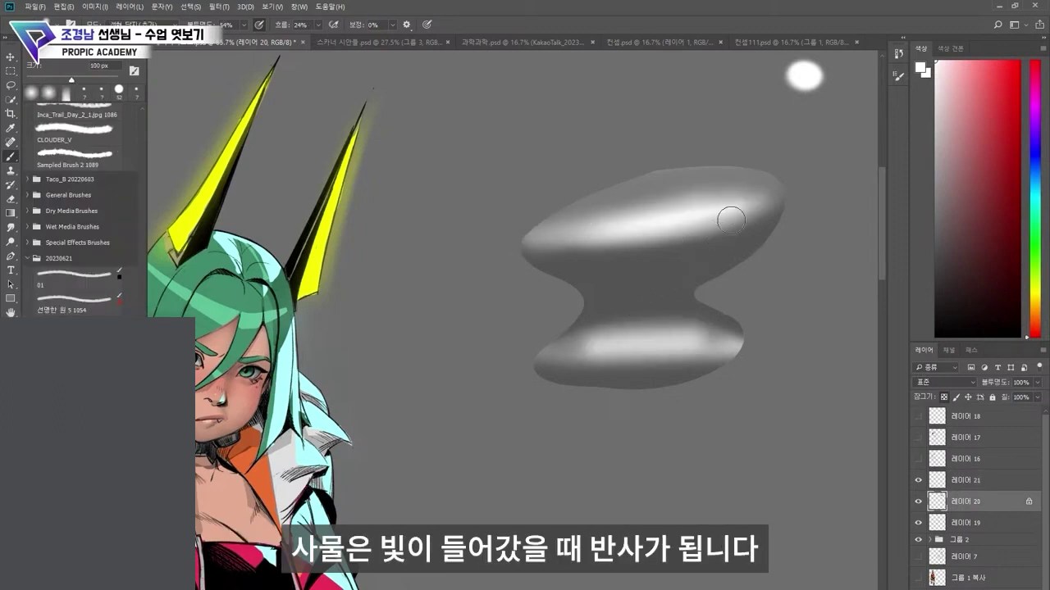
Step: Try thin white reflection marks between the two bulges with a 25 px brush and undo them
{"action": "key", "text": "bracketright"}
{"action": "key", "text": "bracketleft"}
{"action": "key", "text": "bracketleft"}
{"action": "key", "text": "bracketleft"}
{"action": "key", "text": "bracketleft"}
{"action": "key", "text": "bracketleft"}
{"action": "key", "text": "bracketleft"}
{"action": "key", "text": "bracketleft"}
{"action": "key", "text": "bracketleft"}
{"action": "key", "text": "bracketleft"}
{"action": "key", "text": "bracketleft"}
{"action": "key", "text": "bracketleft"}
{"action": "key", "text": "bracketleft"}
{"action": "key", "text": "bracketleft"}
{"action": "key", "text": "bracketleft"}
{"action": "left_click_drag", "start_coordinate": [687, 269], "coordinate": [623, 301]}
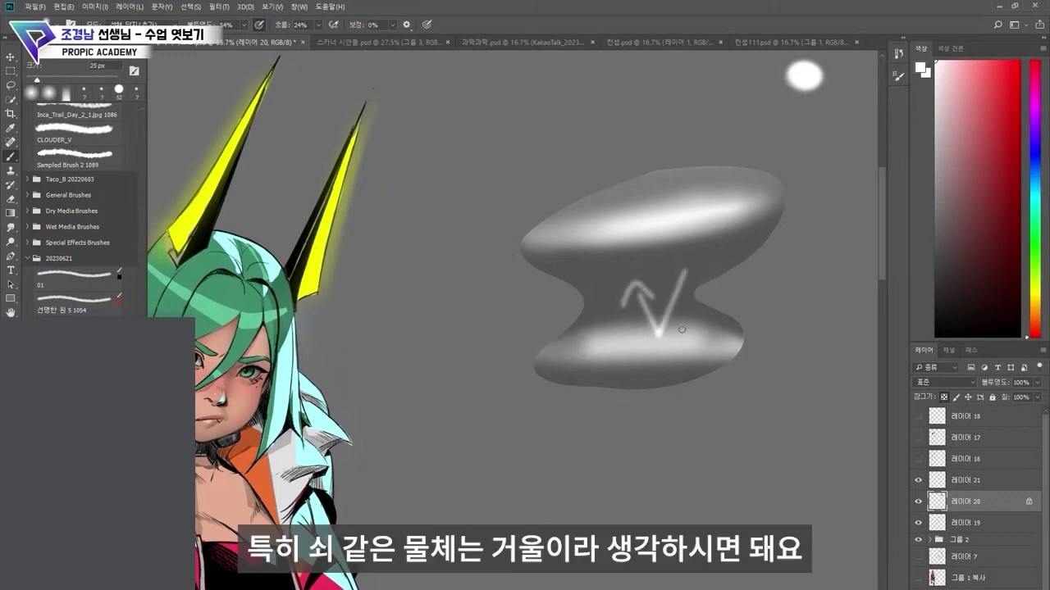
{"action": "key", "text": "ctrl+z"}
{"action": "key", "text": "ctrl+z"}
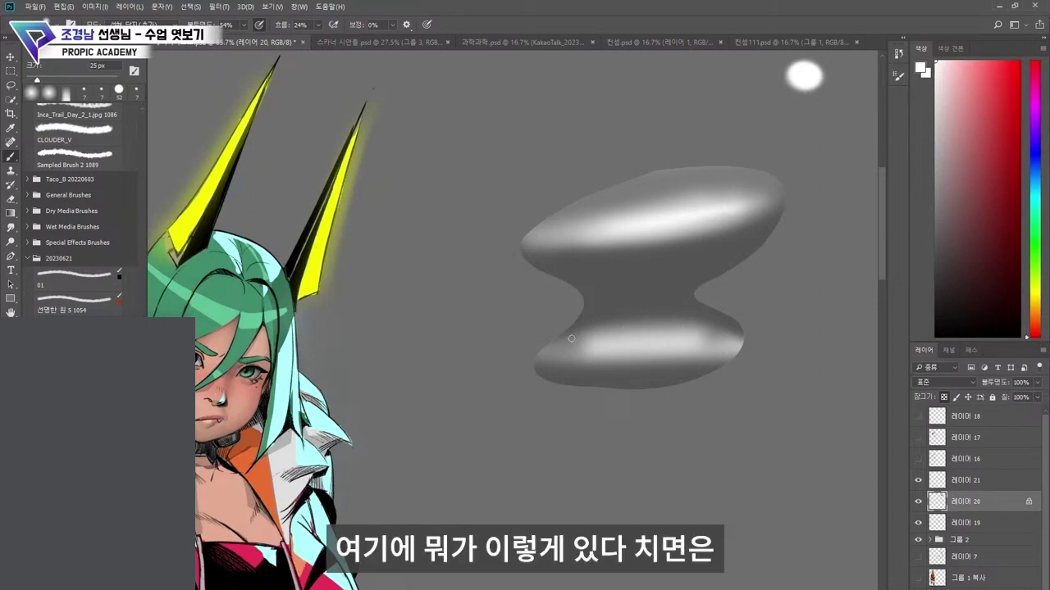
{"action": "mouse_move", "coordinate": [567, 339]}
{"action": "left_mouse_down"}
{"action": "mouse_move", "coordinate": [615, 325]}
{"action": "mouse_move", "coordinate": [707, 327]}
{"action": "left_mouse_up"}
{"action": "key", "text": "ctrl+z"}
Step: Brush a soft reflected-light band across the underside of the upper bulge with a 150 px brush, redoing the first stroke
{"action": "key", "text": "bracketright"}
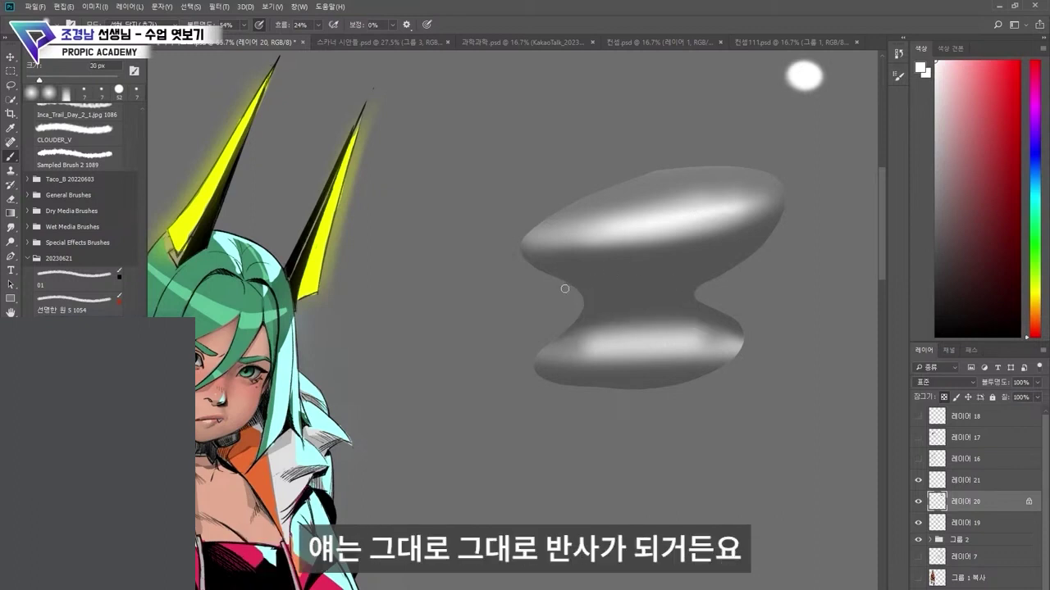
{"action": "key", "text": "bracketright"}
{"action": "key", "text": "bracketright"}
{"action": "key", "text": "bracketright"}
{"action": "key", "text": "bracketright"}
{"action": "key", "text": "bracketright"}
{"action": "key", "text": "bracketright"}
{"action": "key", "text": "bracketright"}
{"action": "key", "text": "bracketright"}
{"action": "key", "text": "bracketright"}
{"action": "left_click_drag", "start_coordinate": [534, 277], "coordinate": [860, 264]}
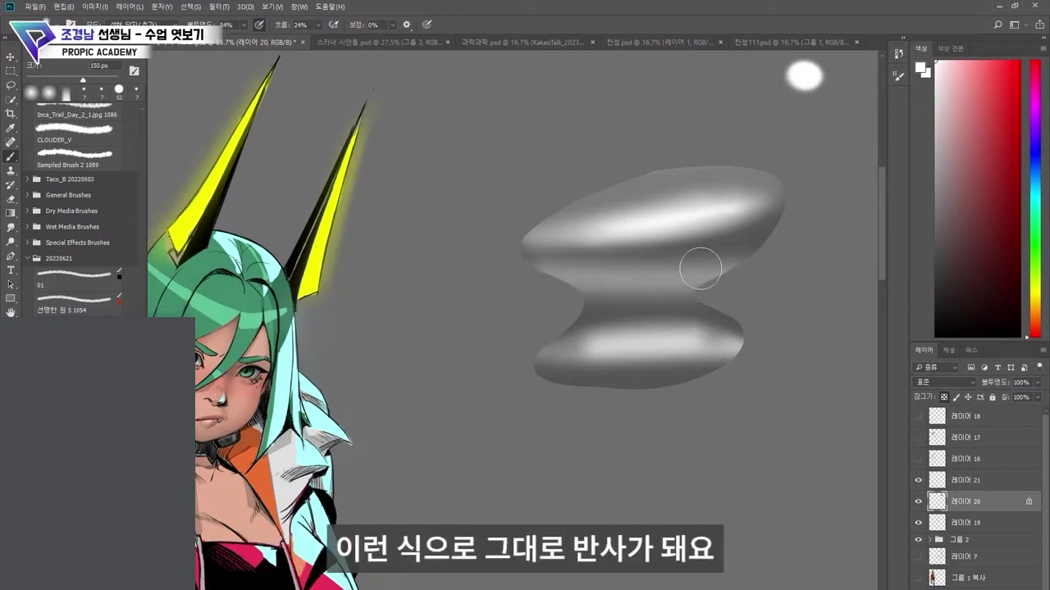
{"action": "key", "text": "ctrl+z"}
{"action": "left_click_drag", "start_coordinate": [521, 281], "coordinate": [858, 260]}
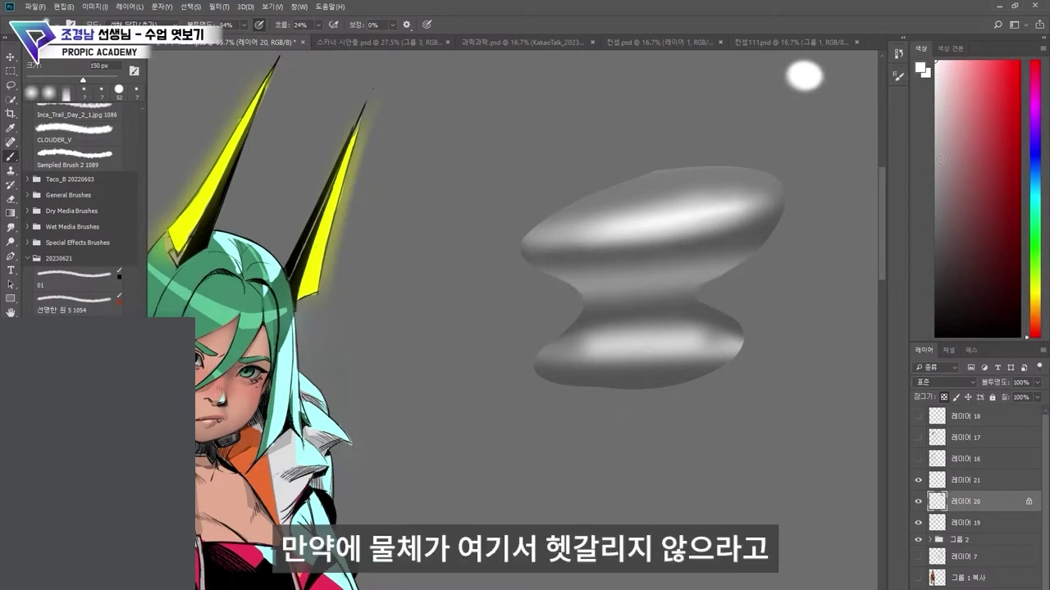
Step: Lasso the lower bulge, colour it red with a 175 px brush in Multiply mode, and clear the selection
{"action": "key", "text": "l"}
{"action": "mouse_move", "coordinate": [698, 295]}
{"action": "left_mouse_down"}
{"action": "mouse_move", "coordinate": [620, 422]}
{"action": "mouse_move", "coordinate": [703, 289]}
{"action": "mouse_move", "coordinate": [656, 297]}
{"action": "mouse_move", "coordinate": [560, 425]}
{"action": "mouse_move", "coordinate": [720, 296]}
{"action": "left_mouse_up"}
{"action": "left_click", "coordinate": [689, 290]}
{"action": "key", "text": "b"}
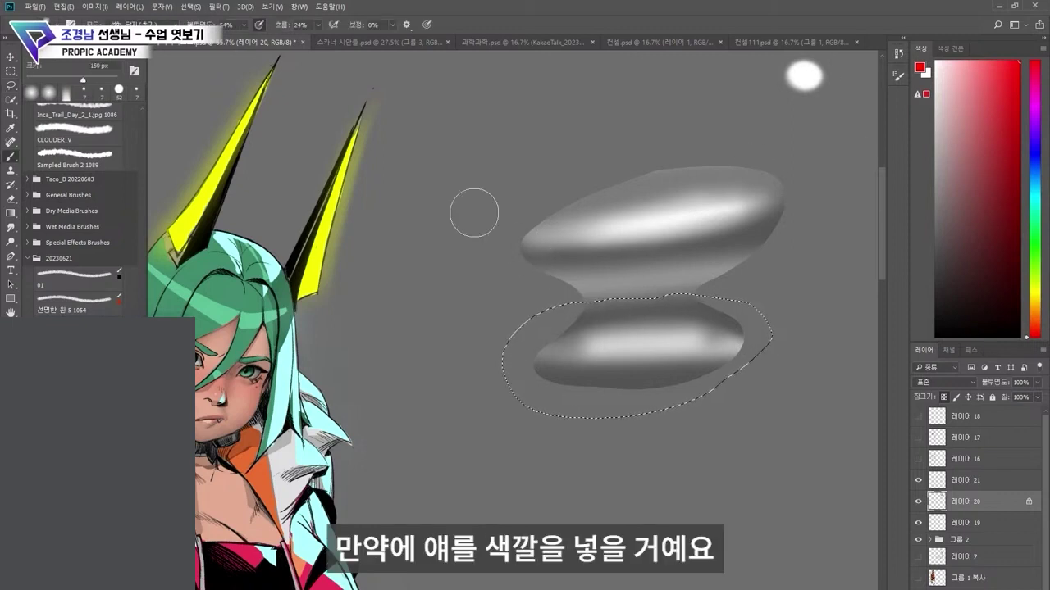
{"action": "left_click", "coordinate": [143, 25]}
{"action": "left_click", "coordinate": [141, 82]}
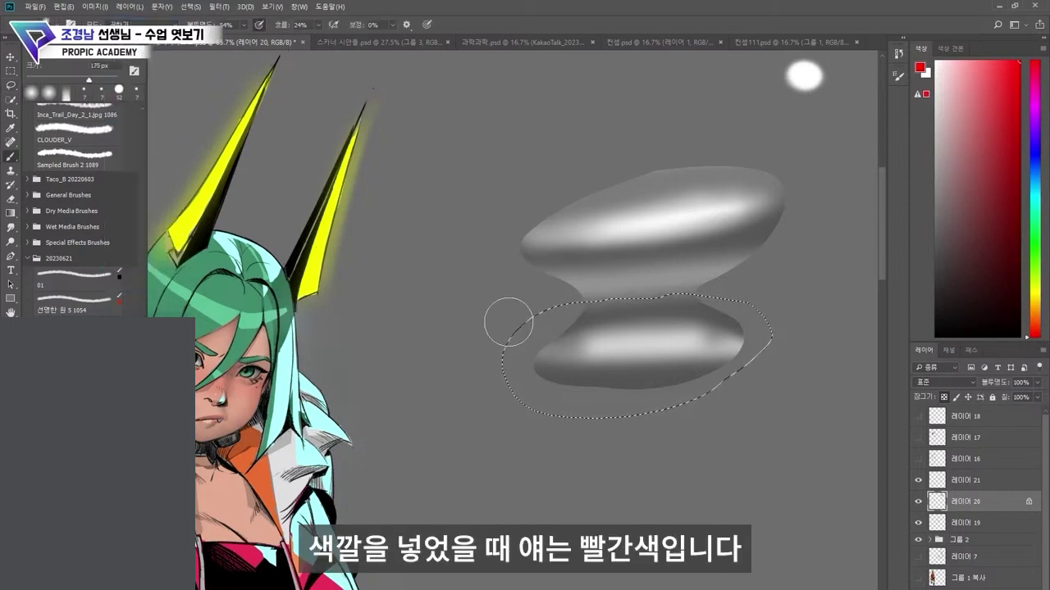
{"action": "mouse_move", "coordinate": [508, 321]}
{"action": "left_mouse_down"}
{"action": "mouse_move", "coordinate": [514, 392]}
{"action": "mouse_move", "coordinate": [667, 316]}
{"action": "mouse_move", "coordinate": [790, 323]}
{"action": "mouse_move", "coordinate": [733, 265]}
{"action": "left_mouse_up"}
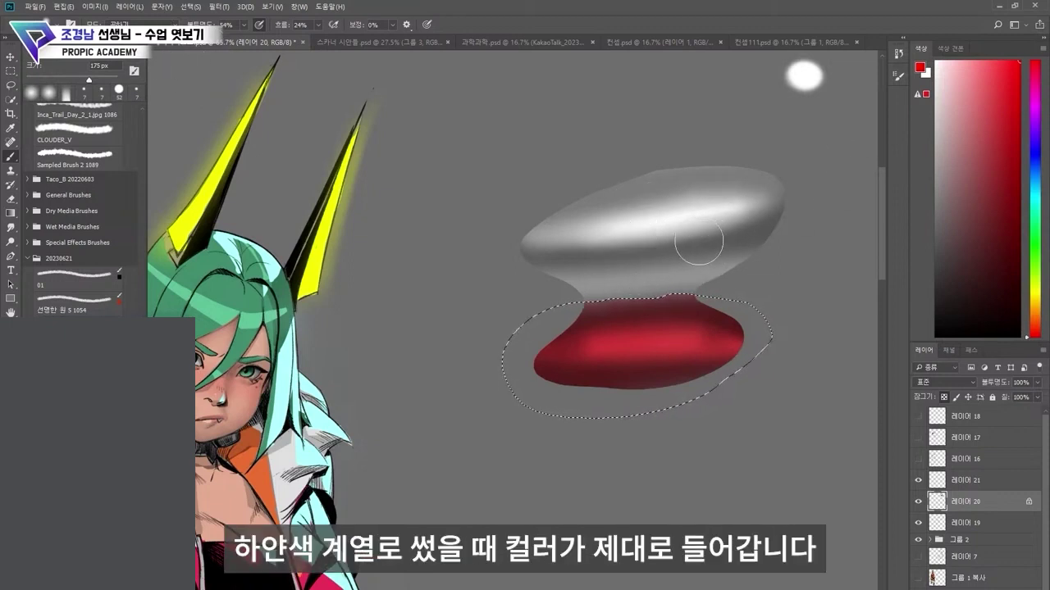
{"action": "key", "text": "ctrl+d"}
Step: Try brushing red over the underside of the upper bulge in Multiply mode and undo it
{"action": "left_click_drag", "start_coordinate": [724, 244], "coordinate": [595, 265]}
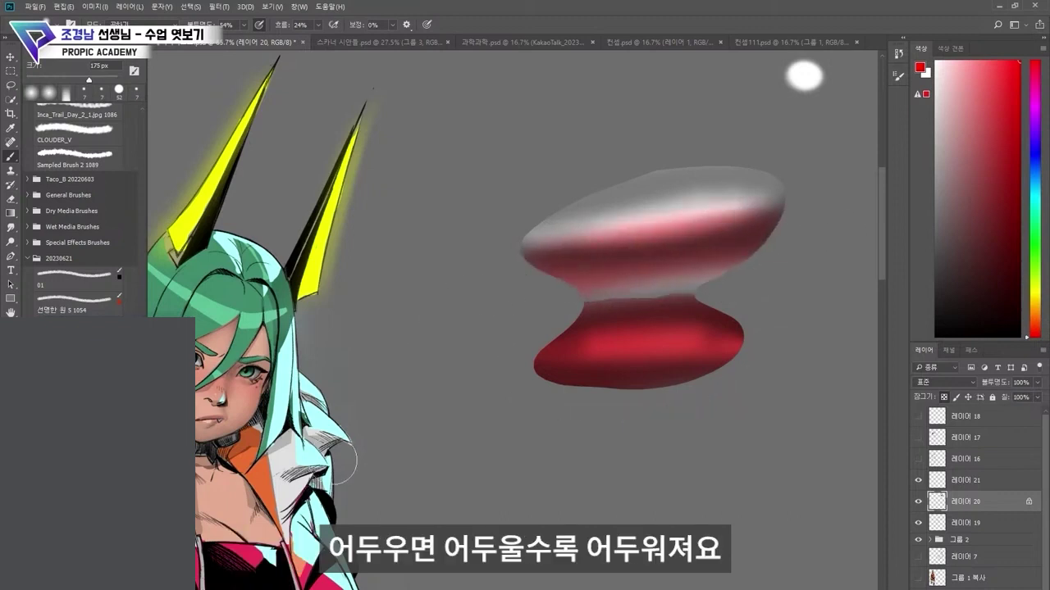
{"action": "key", "text": "ctrl+z"}
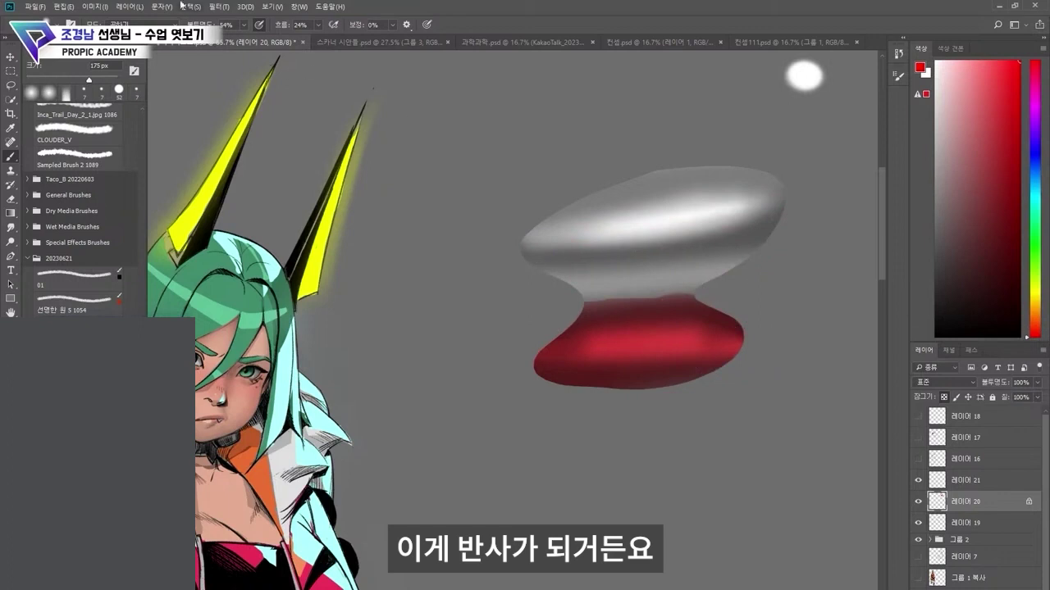
Step: Brush the lower bulge's sampled red over the underside of the upper bulge in Normal mode with a 125 px brush
{"action": "left_click", "coordinate": [174, 24]}
{"action": "left_click", "coordinate": [119, 65]}
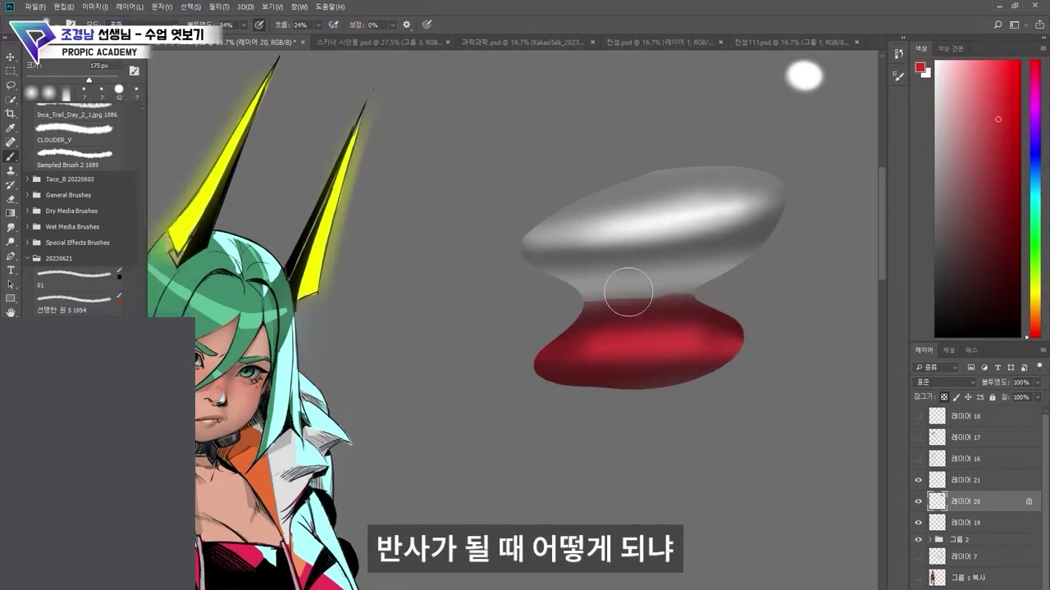
{"action": "key", "text": "bracketleft"}
{"action": "key", "text": "bracketleft"}
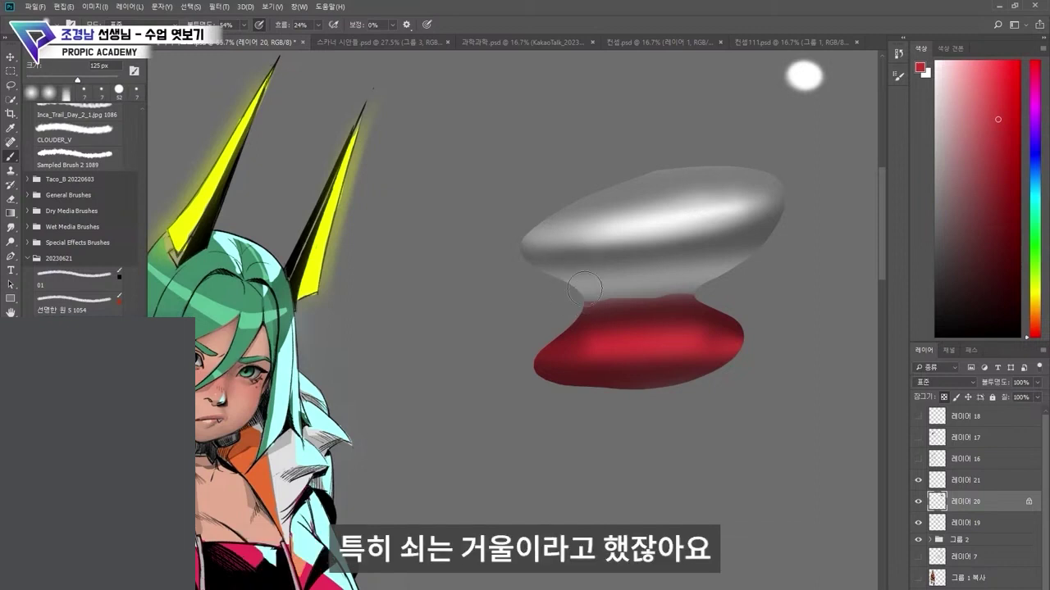
{"action": "mouse_move", "coordinate": [536, 288]}
{"action": "left_mouse_down"}
{"action": "mouse_move", "coordinate": [654, 279]}
{"action": "mouse_move", "coordinate": [654, 269]}
{"action": "left_mouse_up"}
{"action": "left_click", "coordinate": [640, 312], "text": "alt"}
{"action": "mouse_move", "coordinate": [546, 286]}
{"action": "left_mouse_down"}
{"action": "mouse_move", "coordinate": [780, 267]}
{"action": "mouse_move", "coordinate": [579, 269]}
{"action": "mouse_move", "coordinate": [551, 281]}
{"action": "mouse_move", "coordinate": [854, 254]}
{"action": "left_mouse_up"}
{"action": "left_click", "coordinate": [640, 328], "text": "alt"}
{"action": "left_click_drag", "start_coordinate": [552, 268], "coordinate": [769, 257]}
Step: Sample the dark red at the neck and brush a dark band across it with a smaller brush of about 80 px
{"action": "left_click", "coordinate": [650, 304], "text": "alt"}
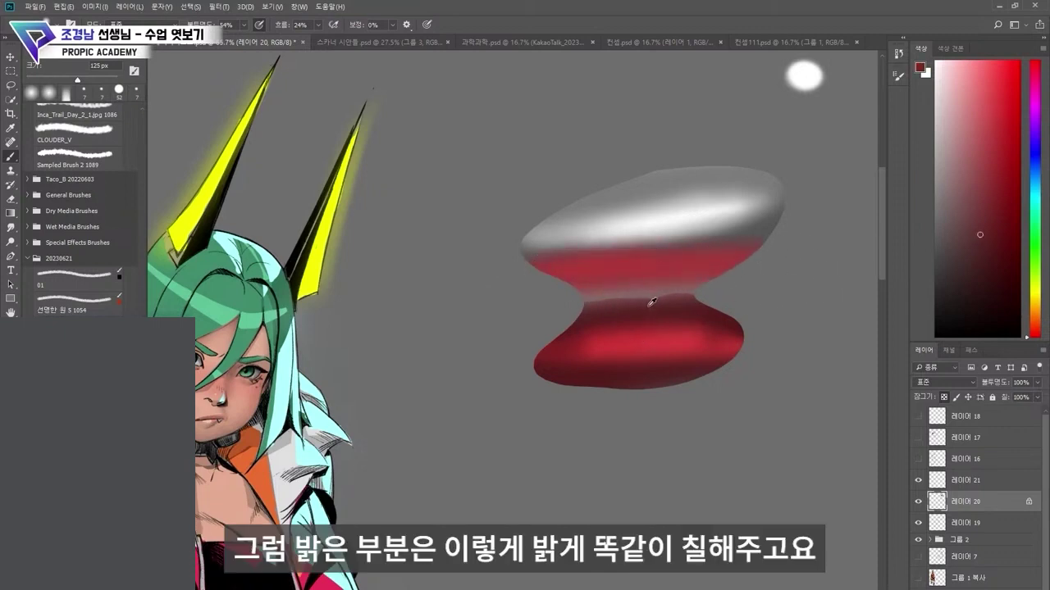
{"action": "key", "text": "bracketleft"}
{"action": "key", "text": "bracketleft"}
{"action": "key", "text": "bracketleft"}
{"action": "key", "text": "bracketleft"}
{"action": "mouse_move", "coordinate": [621, 280]}
{"action": "left_mouse_down"}
{"action": "mouse_move", "coordinate": [573, 292]}
{"action": "mouse_move", "coordinate": [730, 294]}
{"action": "mouse_move", "coordinate": [569, 296]}
{"action": "mouse_move", "coordinate": [720, 286]}
{"action": "left_mouse_up"}
{"action": "key", "text": "bracketright"}
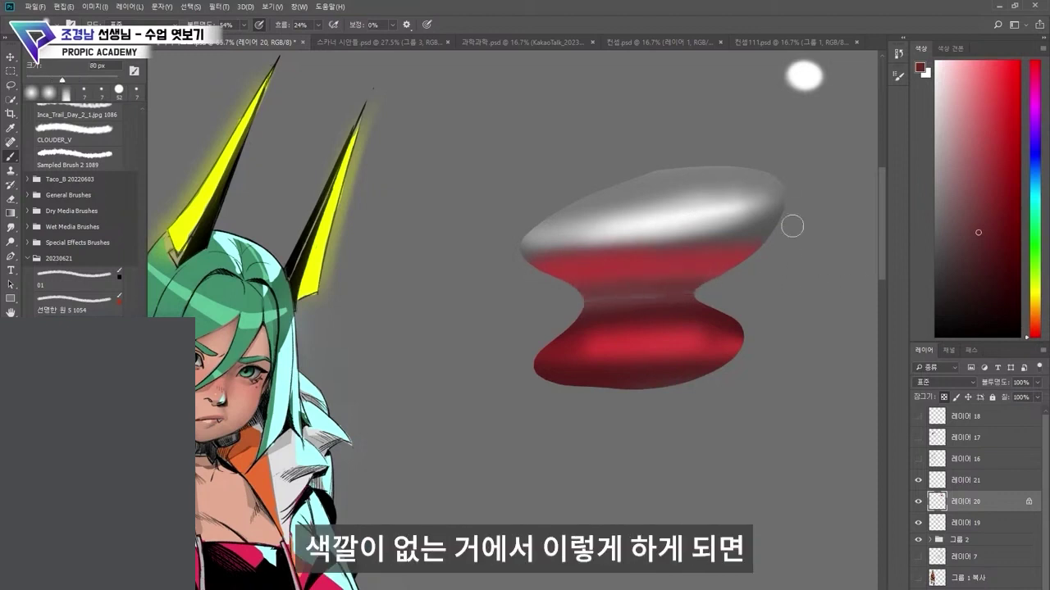
Step: Blend the reds across the neck and the upper bulge's underside with sampled colours and a 70 px brush
{"action": "left_click", "coordinate": [718, 254], "text": "alt"}
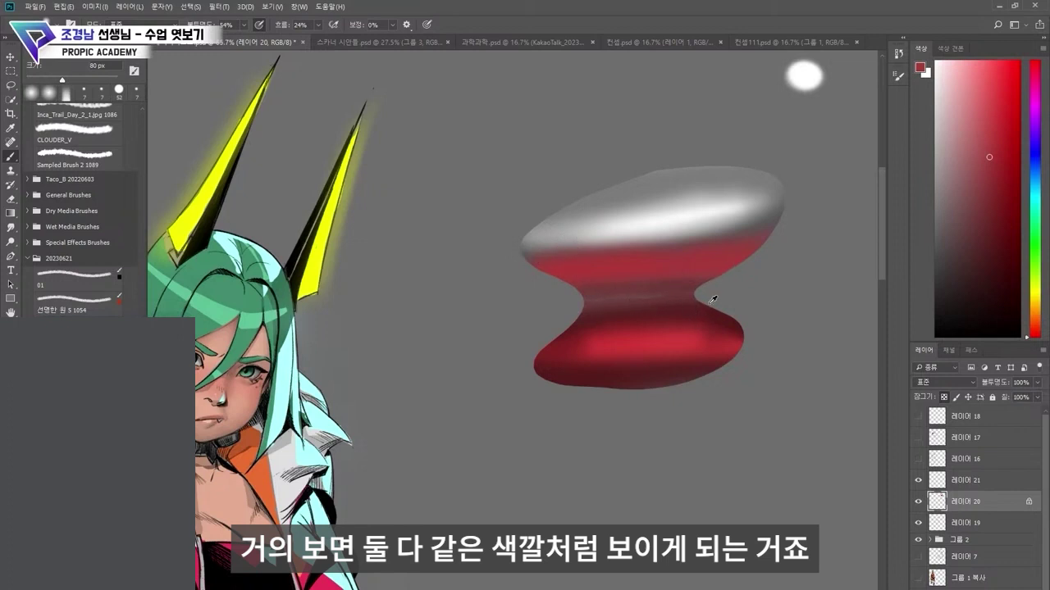
{"action": "left_click", "coordinate": [691, 303], "text": "alt"}
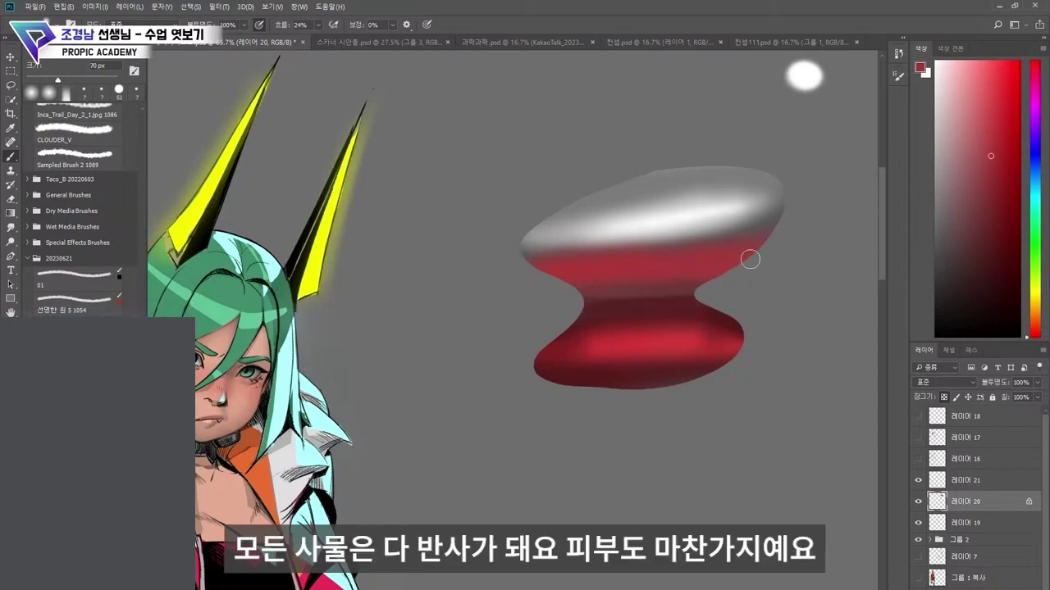
{"action": "left_click_drag", "start_coordinate": [588, 386], "coordinate": [557, 276]}
{"action": "left_click_drag", "start_coordinate": [653, 241], "coordinate": [662, 242]}
{"action": "scroll", "coordinate": [661, 241], "scroll_direction": "up", "scroll_amount": 1}
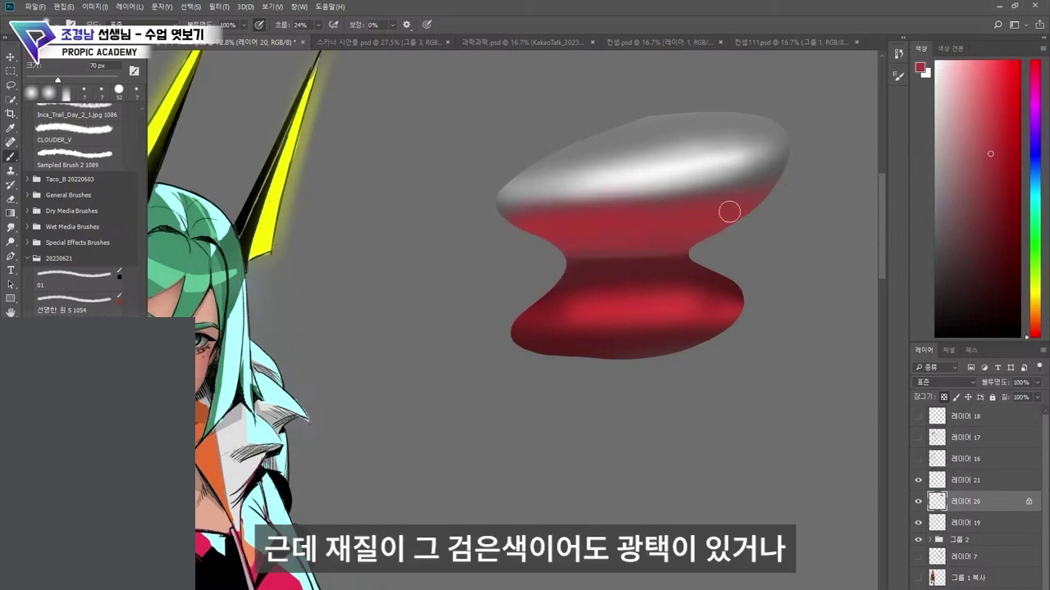
{"action": "left_click", "coordinate": [691, 270], "text": "alt"}
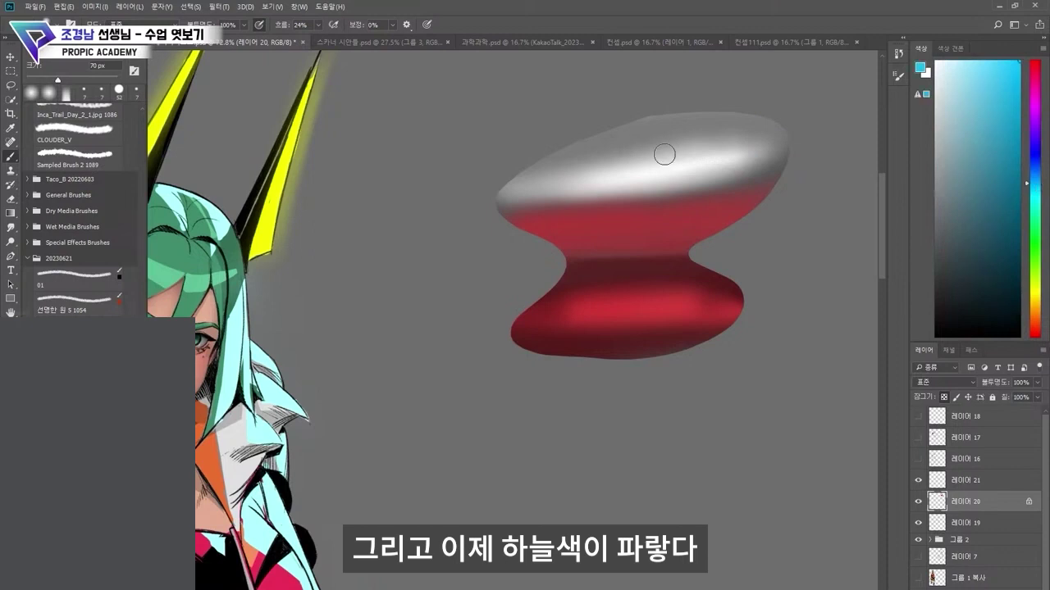
{"action": "key", "text": "bracketright"}
{"action": "key", "text": "bracketright"}
{"action": "key", "text": "bracketright"}
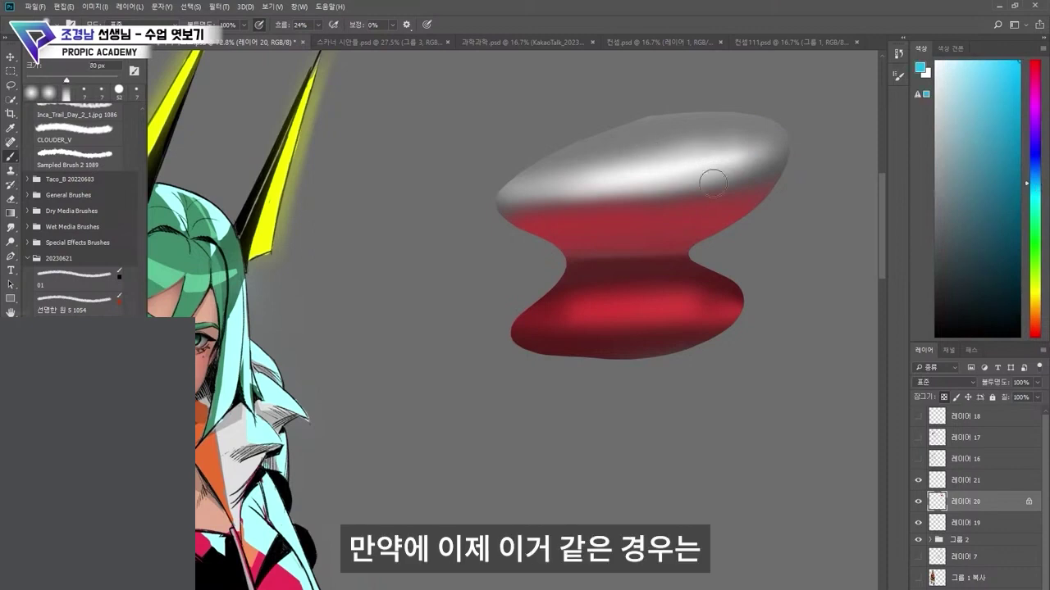
{"action": "left_click", "coordinate": [918, 502]}
{"action": "left_click", "coordinate": [918, 502]}
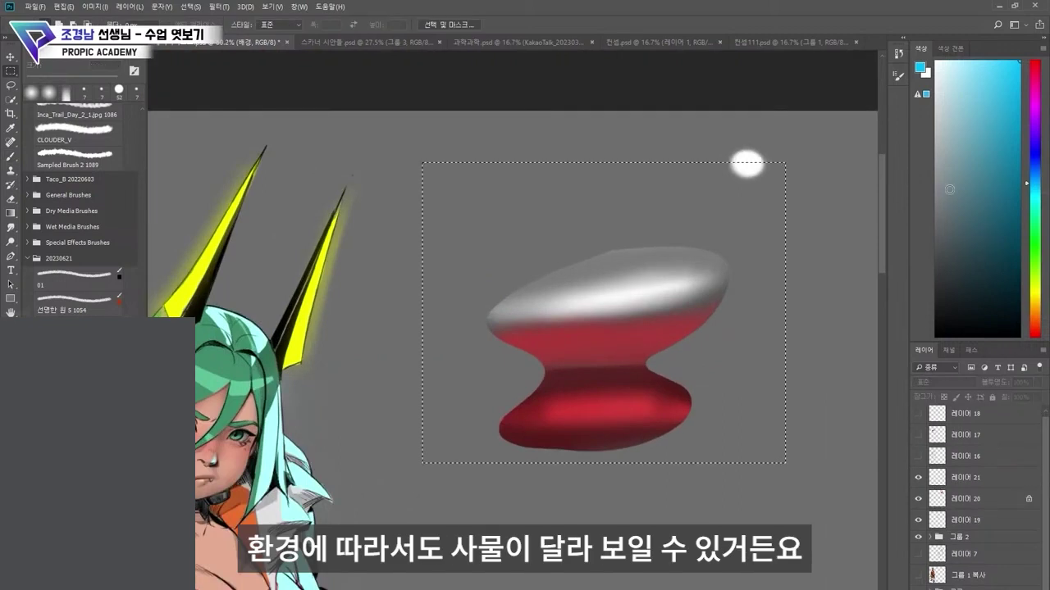
Step: Brush a sandy peach ground across the lower part of the rectangular selection on the background layer with a 500 px brush
{"action": "key", "text": "bracketright"}
{"action": "key", "text": "bracketright"}
{"action": "mouse_move", "coordinate": [419, 467]}
{"action": "left_mouse_down"}
{"action": "mouse_move", "coordinate": [808, 448]}
{"action": "mouse_move", "coordinate": [447, 431]}
{"action": "left_mouse_up"}
{"action": "key", "text": "bracketright"}
{"action": "key", "text": "bracketright"}
{"action": "left_click_drag", "start_coordinate": [762, 397], "coordinate": [464, 391]}
Step: Pick a light cyan and brush a sky across the upper part of the rectangular selection on the background layer
{"action": "left_click", "coordinate": [1036, 186]}
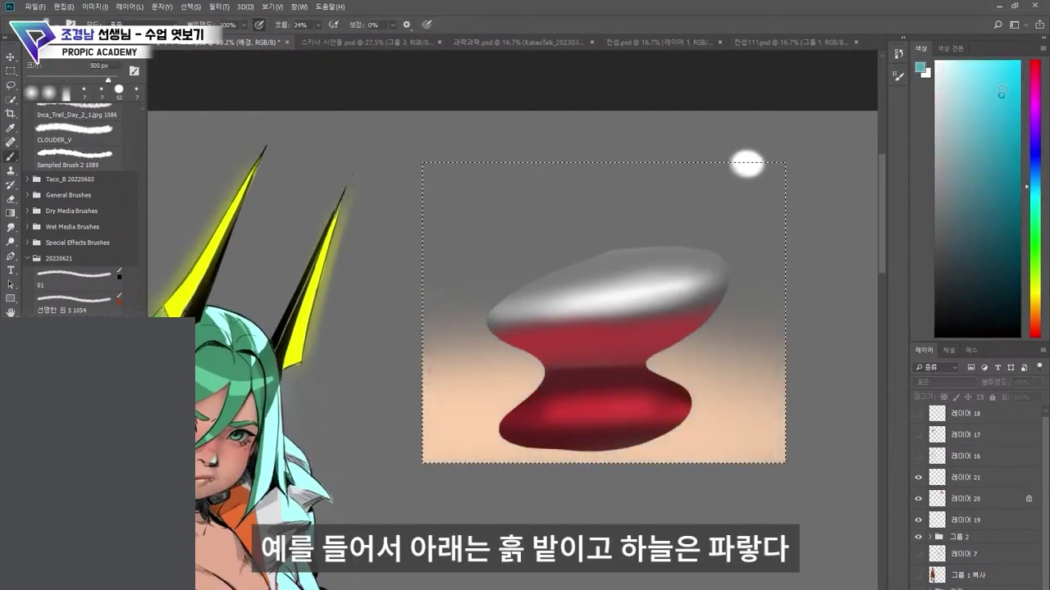
{"action": "left_click", "coordinate": [980, 62]}
{"action": "left_click_drag", "start_coordinate": [820, 135], "coordinate": [435, 215]}
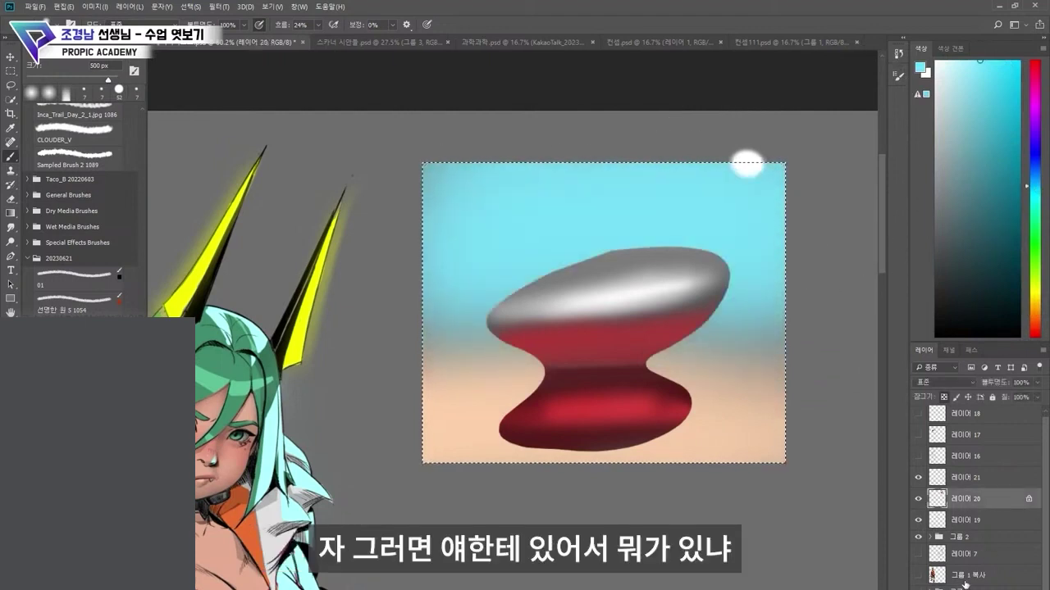
Step: Sample the sand colour and brush a ground reflection along the lower bulge's underside on layer 20 with a 125 px brush, redoing the first stroke
{"action": "left_click", "coordinate": [607, 431], "text": "alt"}
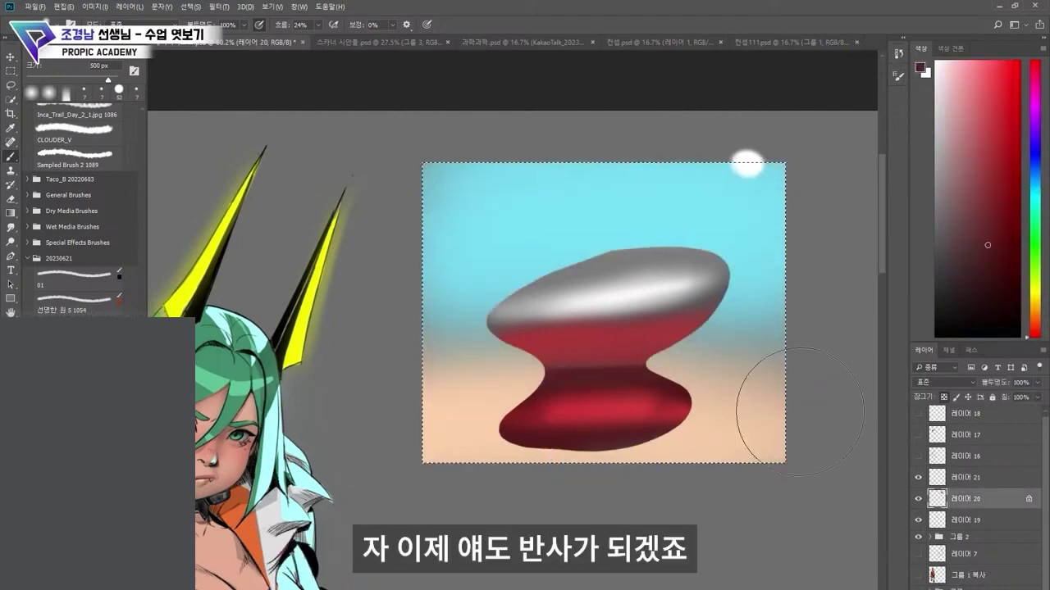
{"action": "left_click", "coordinate": [722, 434], "text": "alt"}
{"action": "key", "text": "bracketleft"}
{"action": "key", "text": "bracketleft"}
{"action": "key", "text": "bracketleft"}
{"action": "key", "text": "bracketleft"}
{"action": "key", "text": "bracketleft"}
{"action": "key", "text": "bracketleft"}
{"action": "key", "text": "bracketleft"}
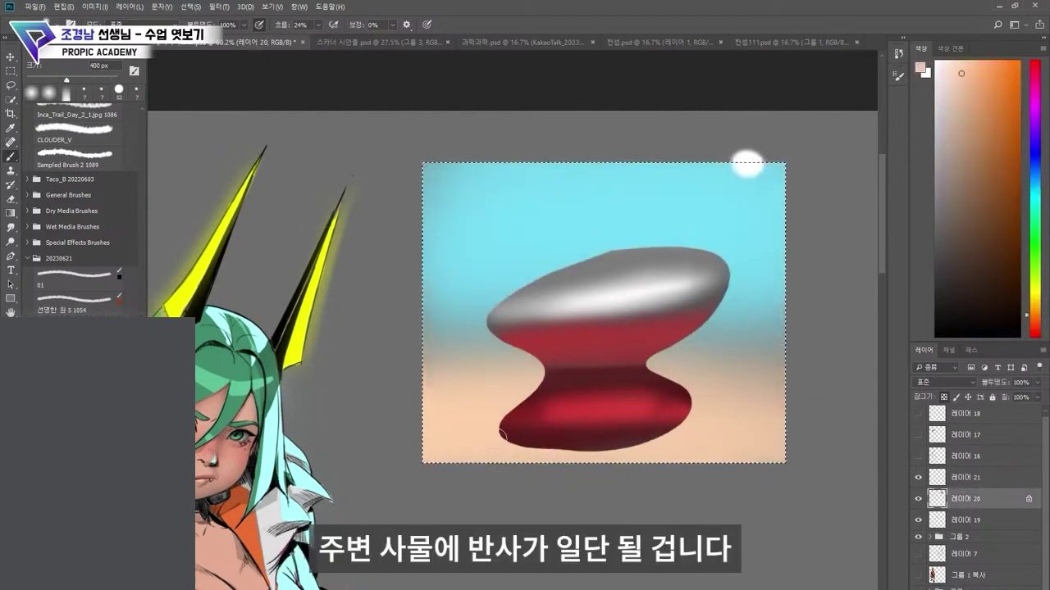
{"action": "key", "text": "ctrl+z"}
{"action": "key", "text": "bracketright"}
{"action": "key", "text": "bracketright"}
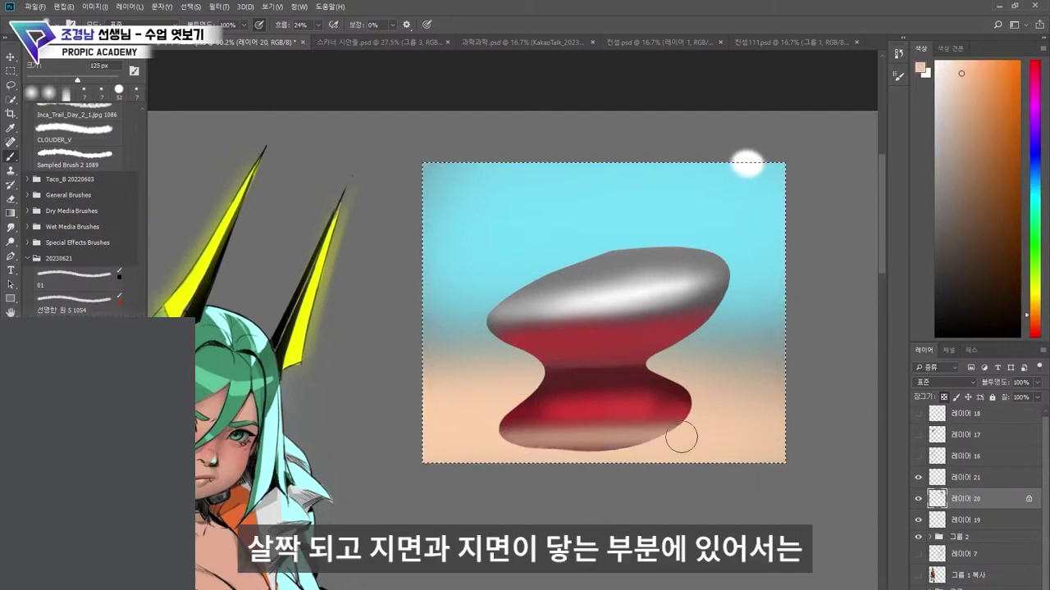
Step: Reset the colour to black, darken the very bottom edge of the lower bulge, and reduce the brush to 40 px
{"action": "key", "text": "d"}
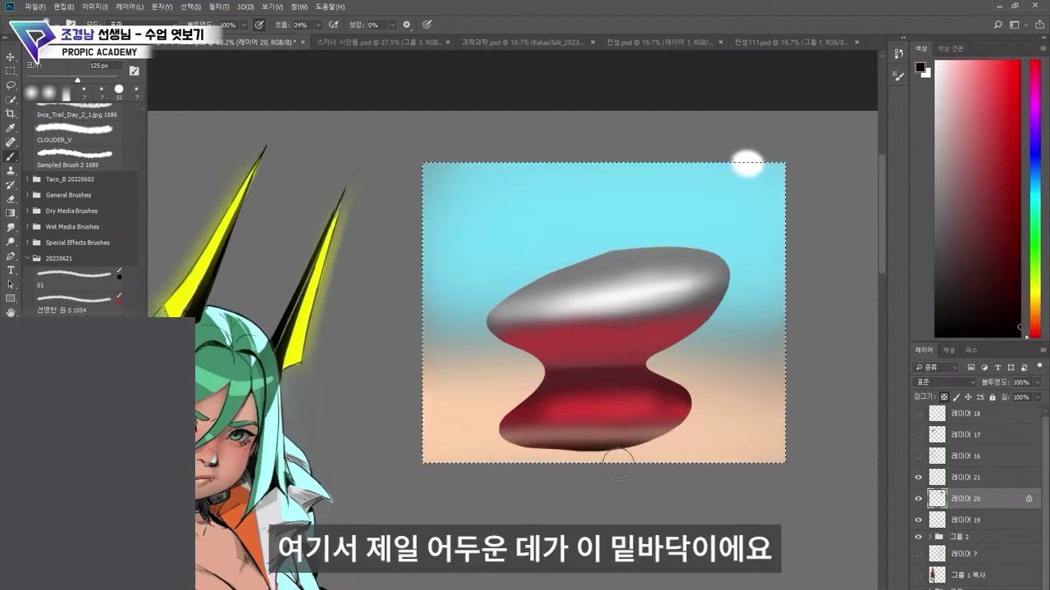
{"action": "key", "text": "bracketleft"}
{"action": "key", "text": "bracketleft"}
{"action": "key", "text": "bracketleft"}
{"action": "key", "text": "bracketleft"}
{"action": "key", "text": "bracketleft"}
{"action": "key", "text": "bracketleft"}
{"action": "key", "text": "bracketleft"}
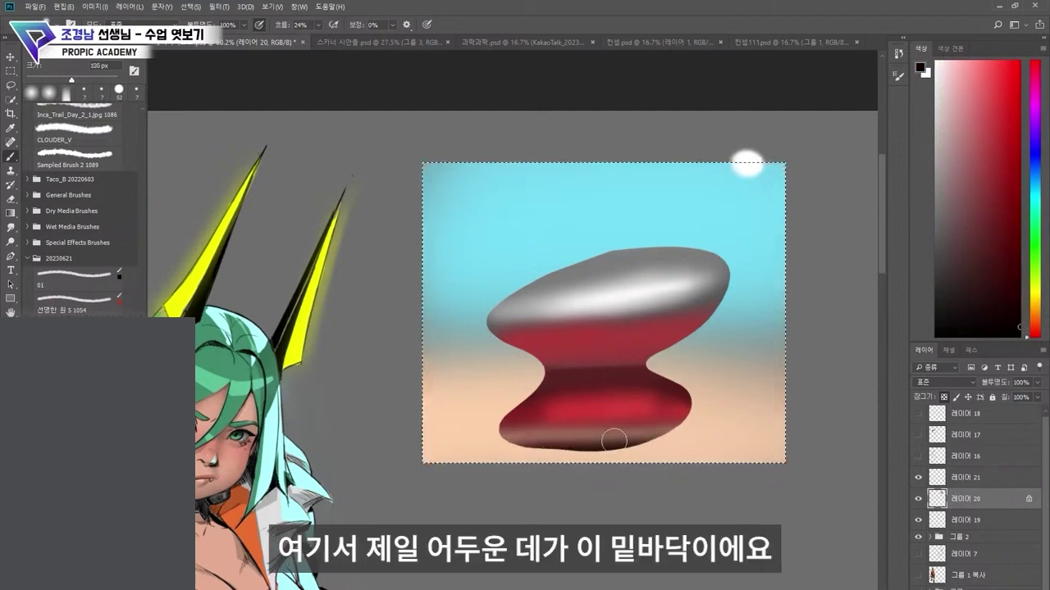
Step: Paint a dark contact shadow on the ground beneath the form on the background layer, softening its edges with sampled sand colour at 80 px
{"action": "left_click", "coordinate": [772, 411], "text": "ctrl"}
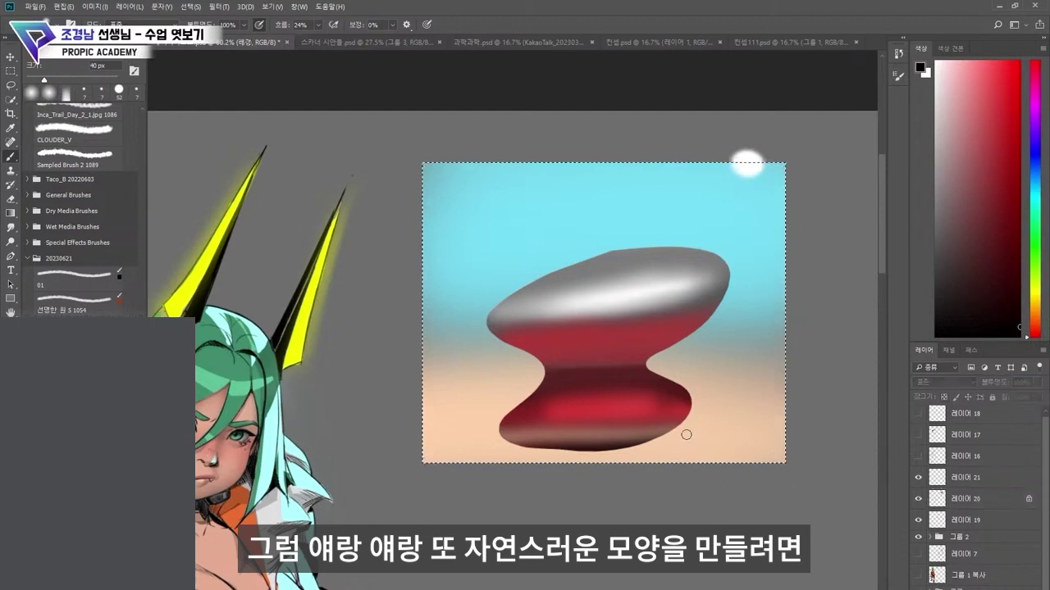
{"action": "left_click", "coordinate": [651, 426], "text": "alt"}
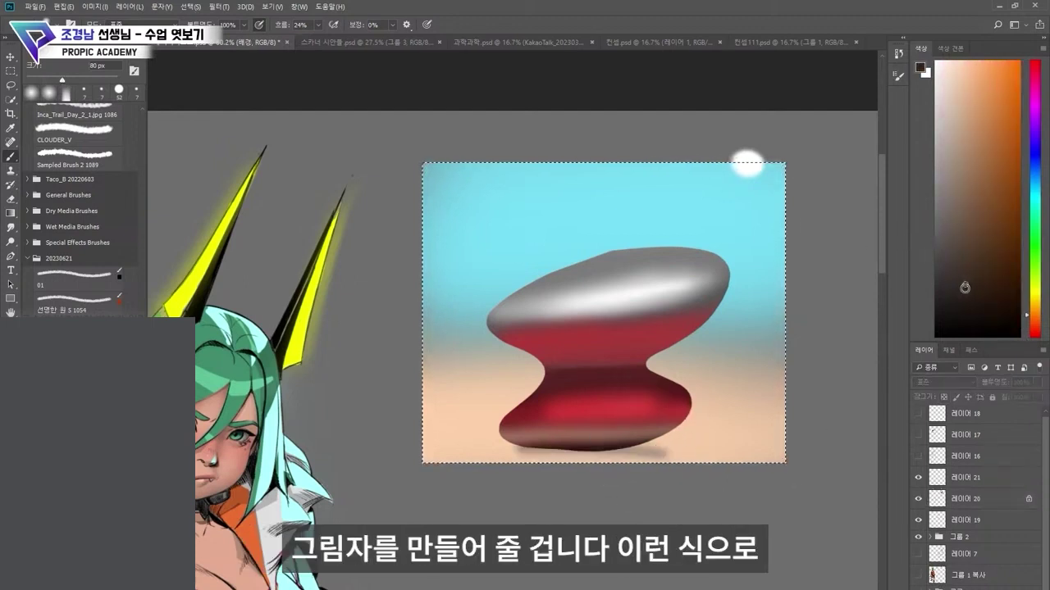
{"action": "left_click", "coordinate": [658, 441], "text": "alt"}
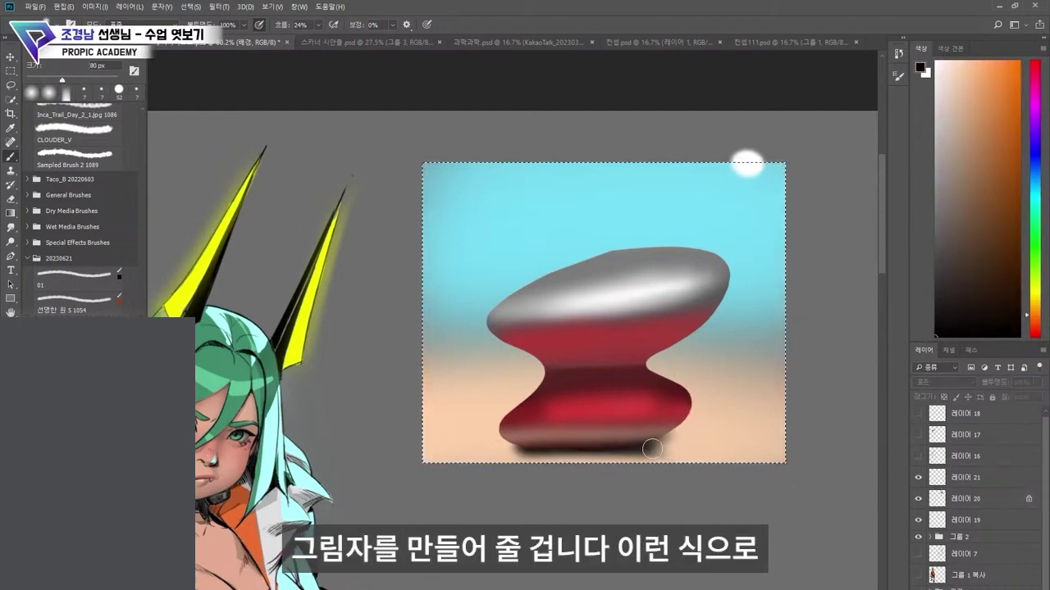
{"action": "left_click", "coordinate": [680, 446], "text": "alt"}
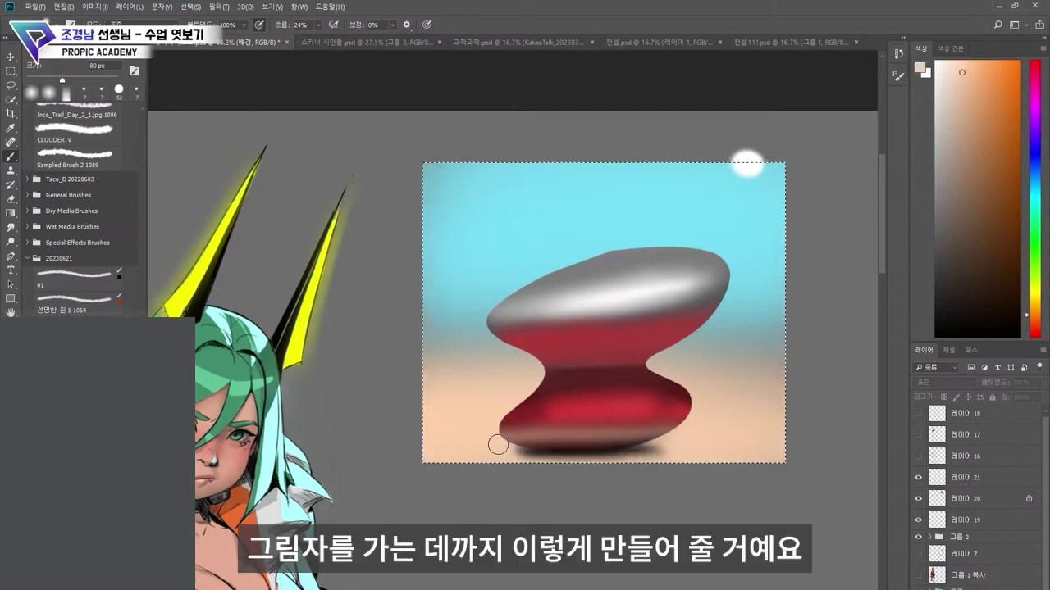
{"action": "left_click", "coordinate": [613, 450], "text": "alt"}
{"action": "left_click", "coordinate": [647, 447], "text": "alt"}
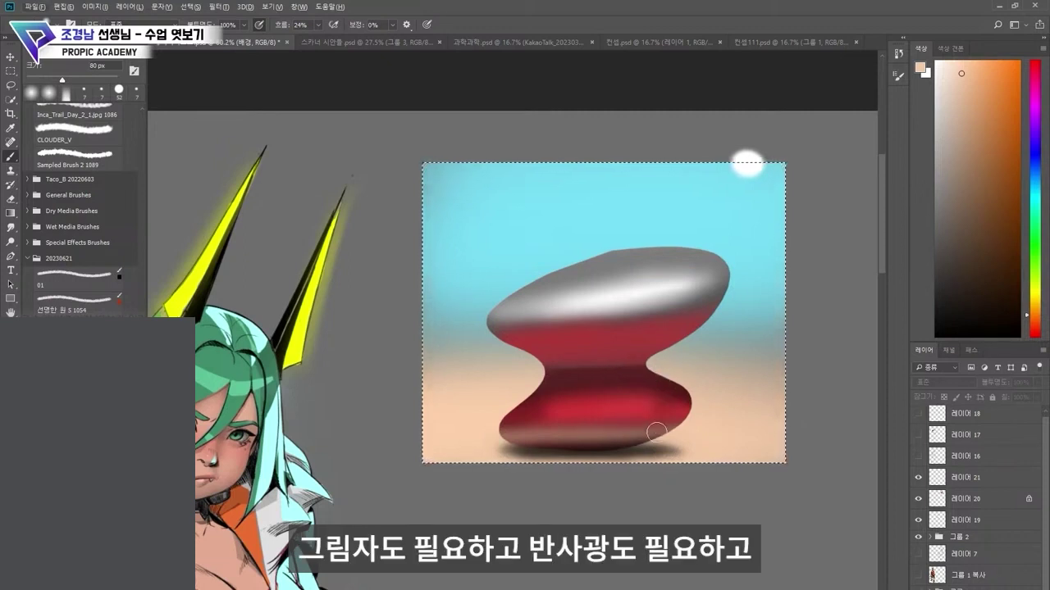
Step: Blend the lower bulge's sandy reflection, bright red band and dark upper part on layer 20 using sampled colours and an 80 px brush
{"action": "left_click", "coordinate": [513, 438], "text": "alt"}
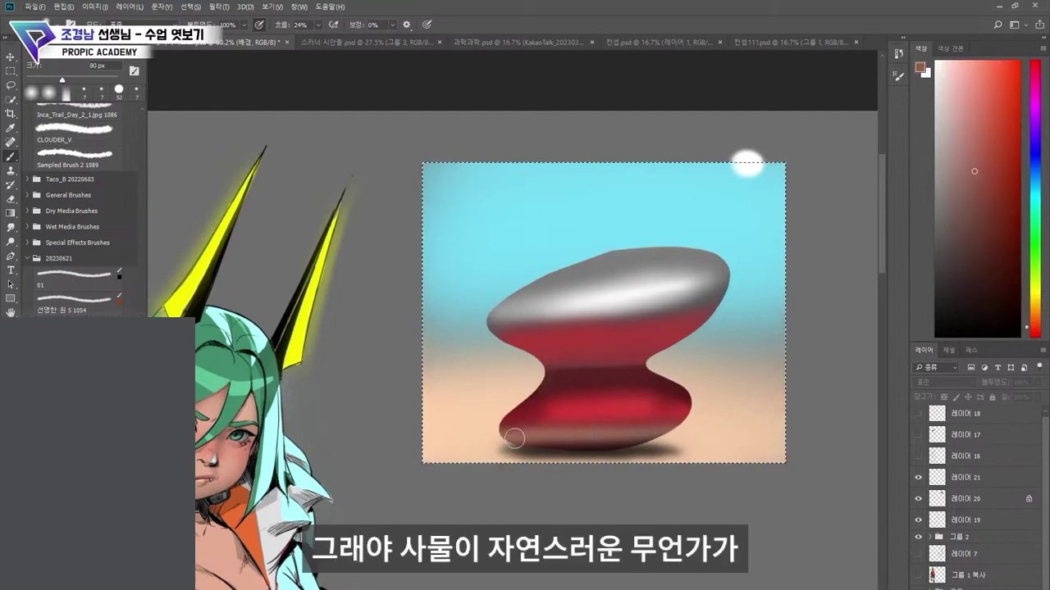
{"action": "left_click", "coordinate": [959, 499]}
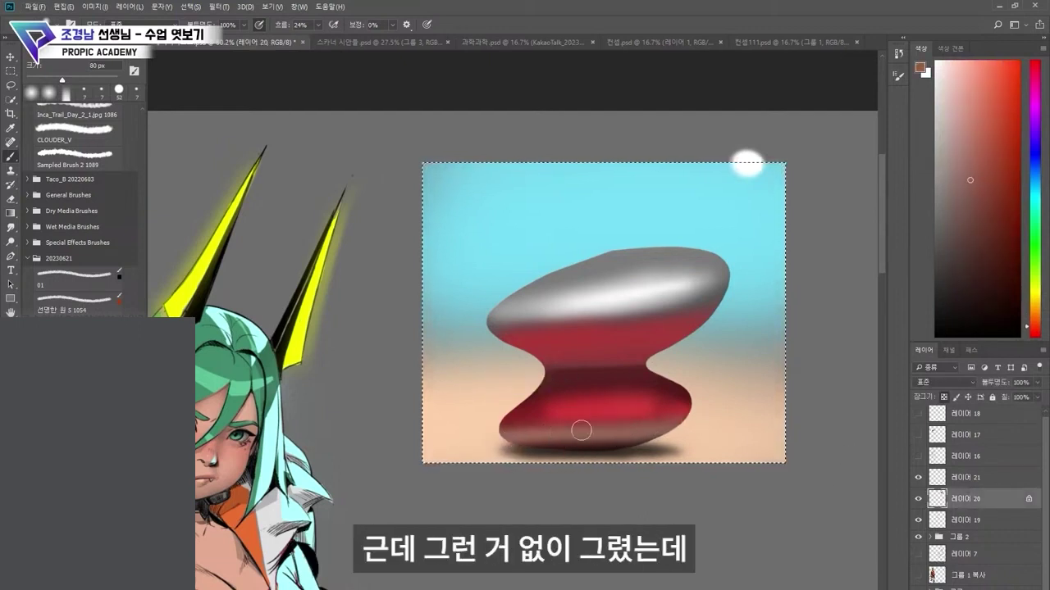
{"action": "left_click", "coordinate": [562, 375], "text": "alt"}
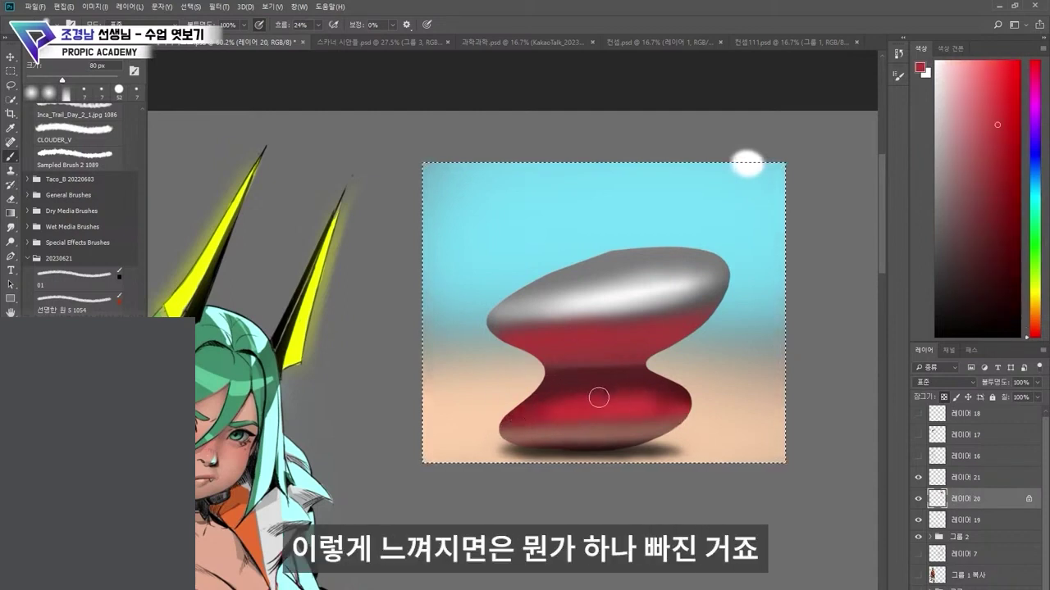
{"action": "left_click", "coordinate": [573, 402], "text": "alt"}
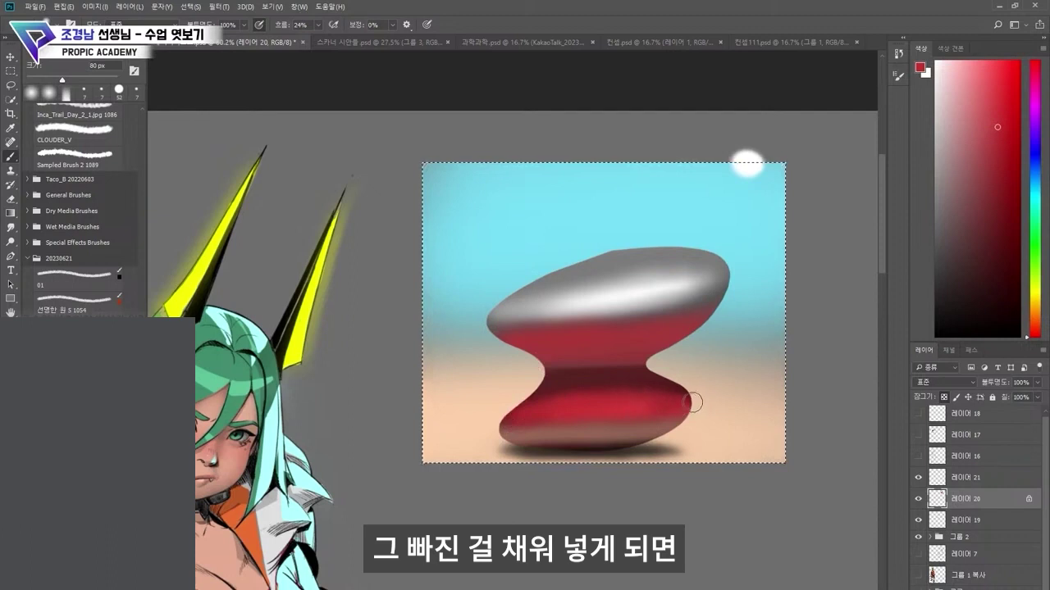
{"action": "left_click_drag", "start_coordinate": [693, 403], "coordinate": [683, 348]}
{"action": "left_click", "coordinate": [570, 383], "text": "alt"}
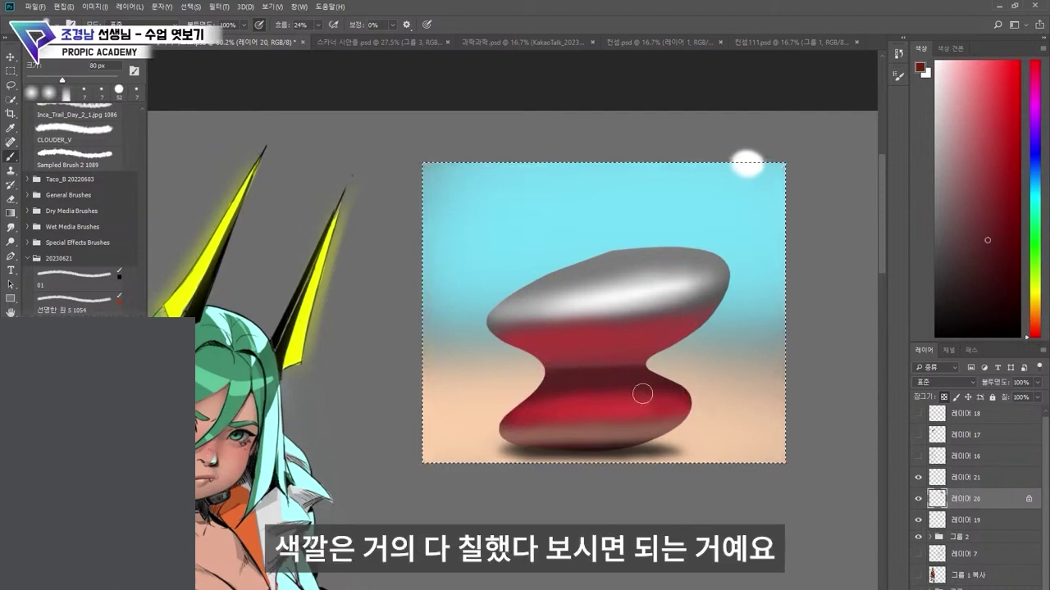
{"action": "left_click", "coordinate": [622, 333], "text": "alt"}
Step: Try outlining the dark band at the neck with thin sky-blue lines using a 10 px brush and undo them
{"action": "left_click", "coordinate": [729, 186], "text": "alt"}
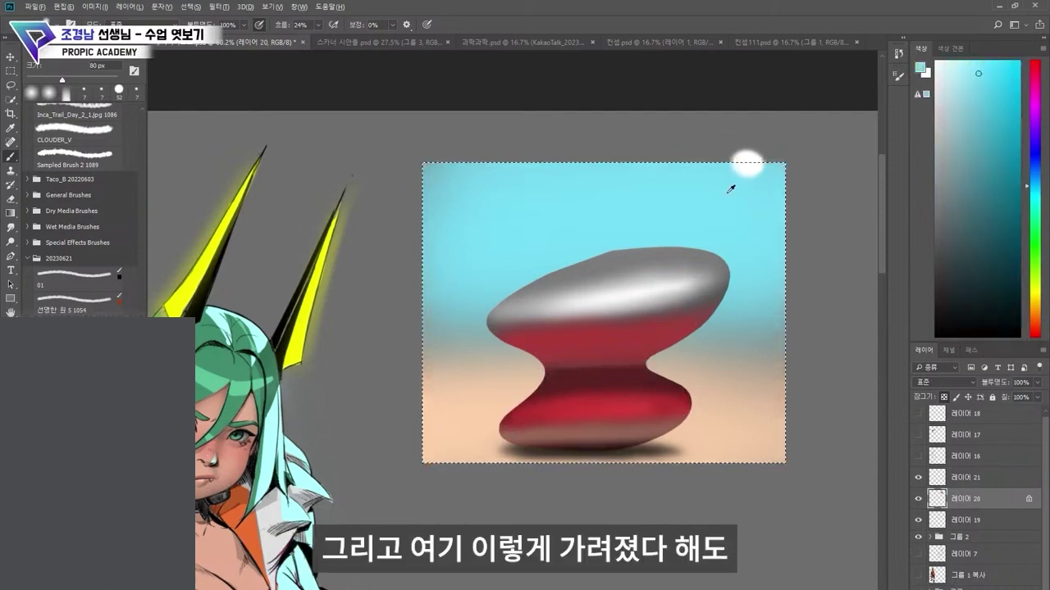
{"action": "key", "text": "bracketright"}
{"action": "key", "text": "bracketright"}
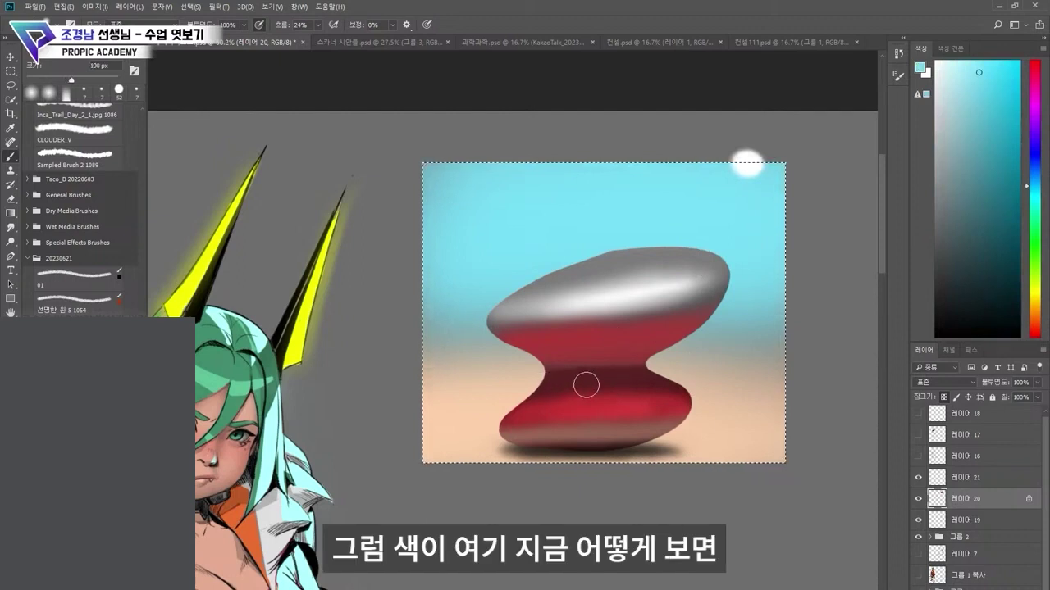
{"action": "key", "text": "bracketleft"}
{"action": "key", "text": "bracketleft"}
{"action": "key", "text": "bracketleft"}
{"action": "key", "text": "bracketleft"}
{"action": "key", "text": "bracketleft"}
{"action": "key", "text": "bracketleft"}
{"action": "key", "text": "bracketleft"}
{"action": "key", "text": "bracketleft"}
{"action": "key", "text": "bracketleft"}
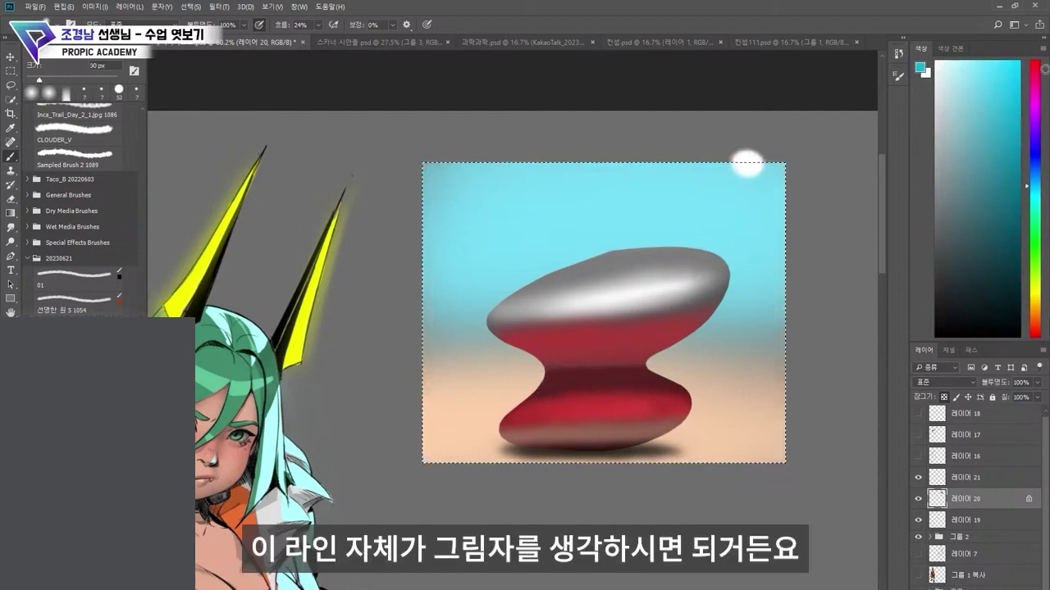
{"action": "left_click_drag", "start_coordinate": [529, 397], "coordinate": [686, 399]}
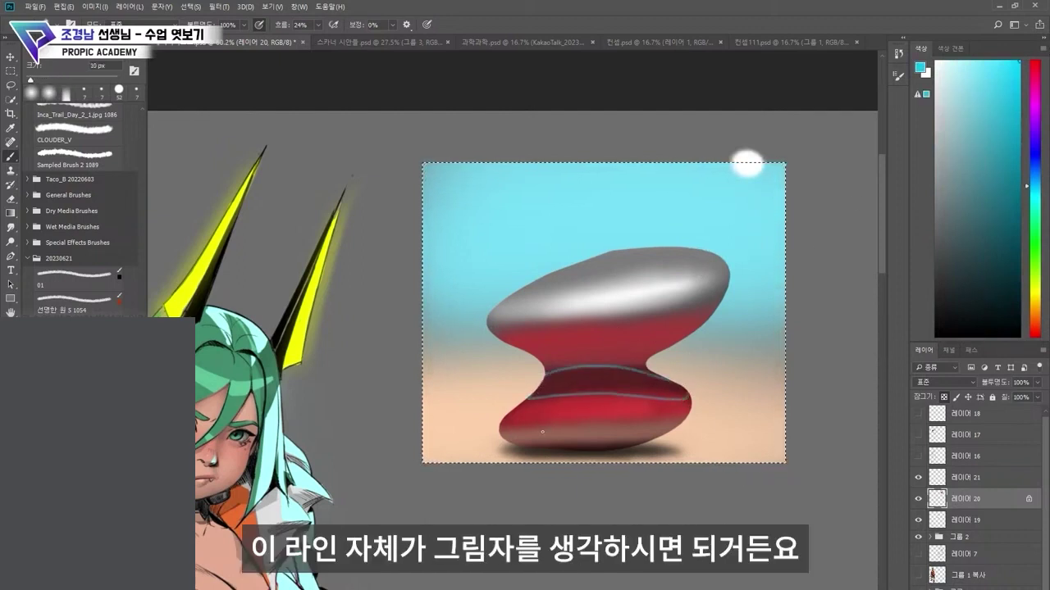
{"action": "key", "text": "ctrl+z"}
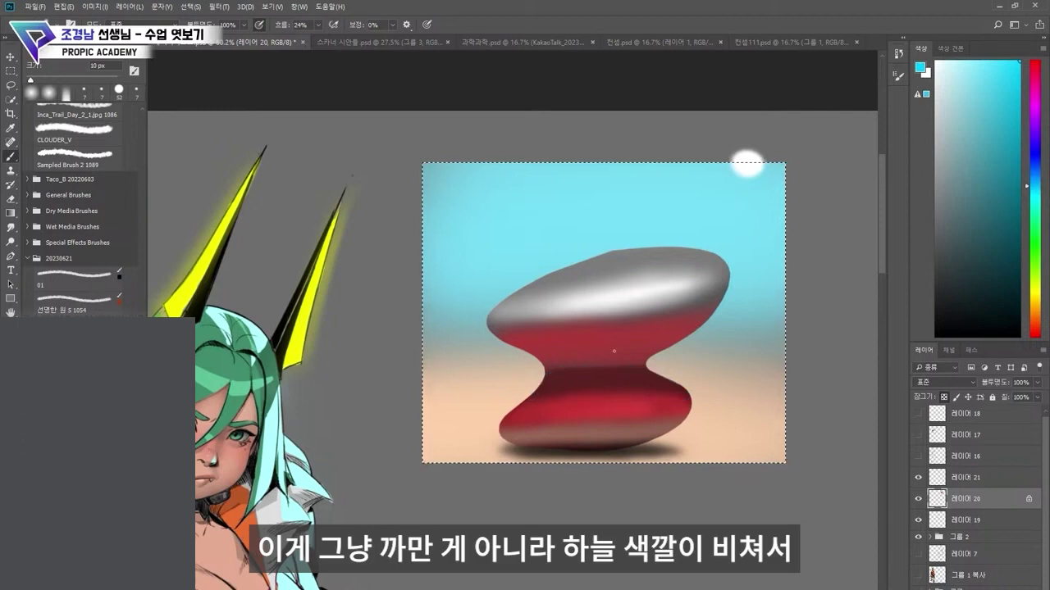
Step: Brush a sky-blue reflection over the neck's dark band and the top of the upper bulge with a 150 px brush at low opacity
{"action": "key", "text": "bracketright"}
{"action": "key", "text": "bracketright"}
{"action": "key", "text": "bracketright"}
{"action": "key", "text": "bracketright"}
{"action": "key", "text": "bracketright"}
{"action": "key", "text": "bracketright"}
{"action": "key", "text": "bracketright"}
{"action": "key", "text": "bracketright"}
{"action": "key", "text": "bracketright"}
{"action": "key", "text": "bracketright"}
{"action": "key", "text": "bracketright"}
{"action": "key", "text": "3"}
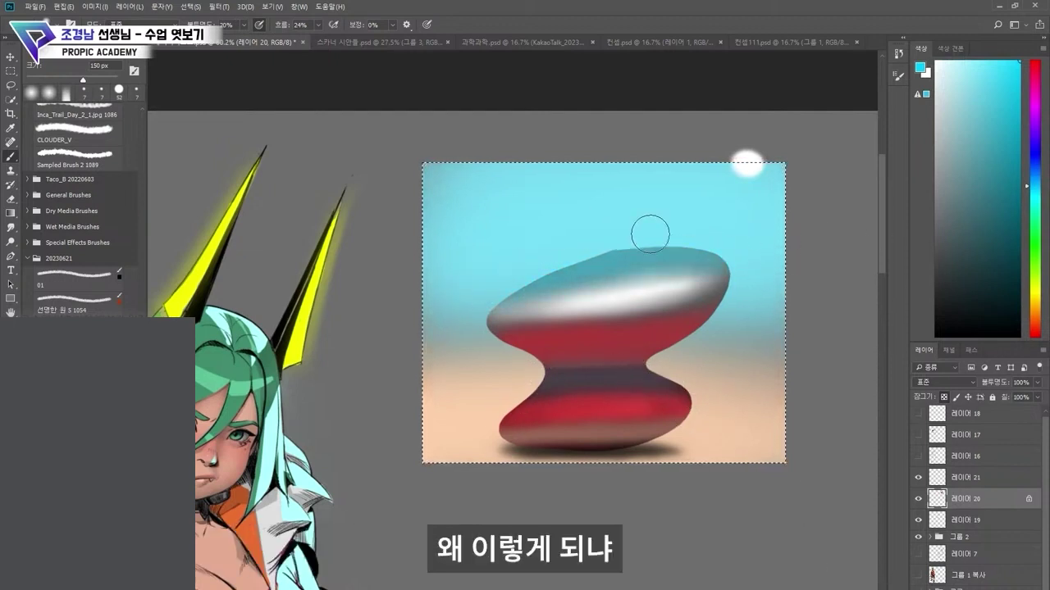
{"action": "key", "text": "bracketleft"}
{"action": "key", "text": "bracketleft"}
{"action": "key", "text": "bracketleft"}
{"action": "key", "text": "bracketleft"}
{"action": "key", "text": "bracketleft"}
{"action": "key", "text": "bracketleft"}
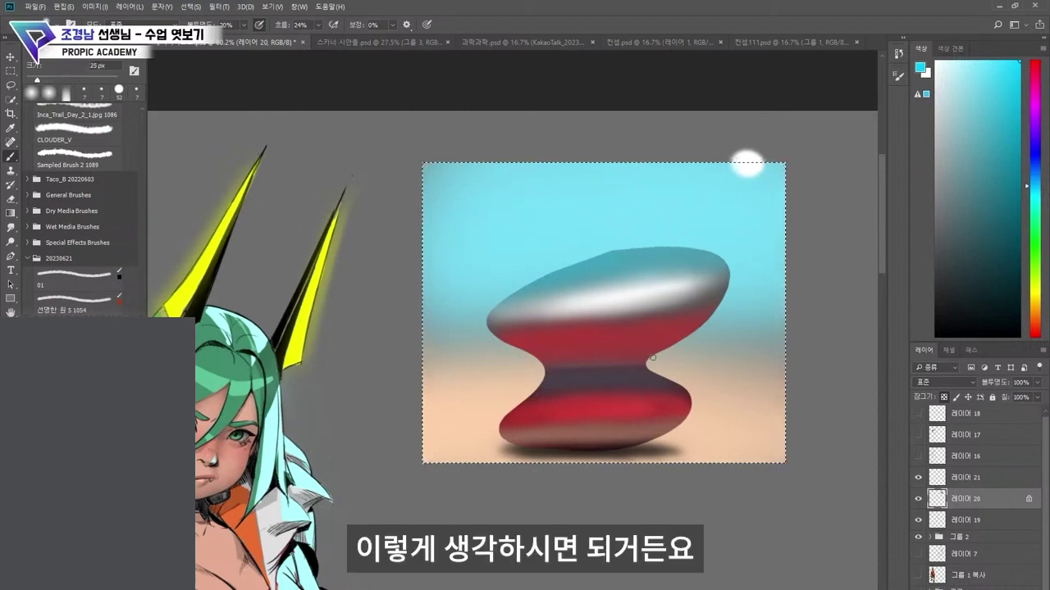
Step: Tone down the white highlight on the upper bulge with sampled grey-blue tones using a 100 px brush
{"action": "key", "text": "bracketright"}
{"action": "key", "text": "bracketright"}
{"action": "key", "text": "bracketright"}
{"action": "key", "text": "bracketright"}
{"action": "key", "text": "bracketright"}
{"action": "key", "text": "bracketright"}
{"action": "key", "text": "bracketright"}
{"action": "key", "text": "bracketright"}
{"action": "key", "text": "bracketright"}
{"action": "key", "text": "bracketright"}
{"action": "key", "text": "bracketright"}
{"action": "left_click", "coordinate": [675, 265], "text": "alt"}
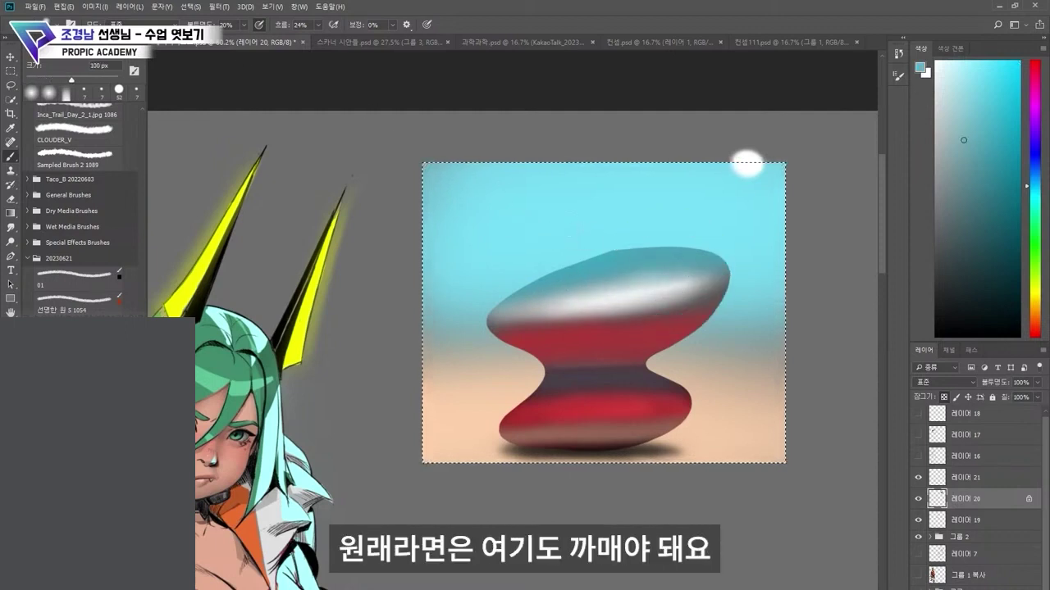
{"action": "left_click", "coordinate": [579, 274], "text": "alt"}
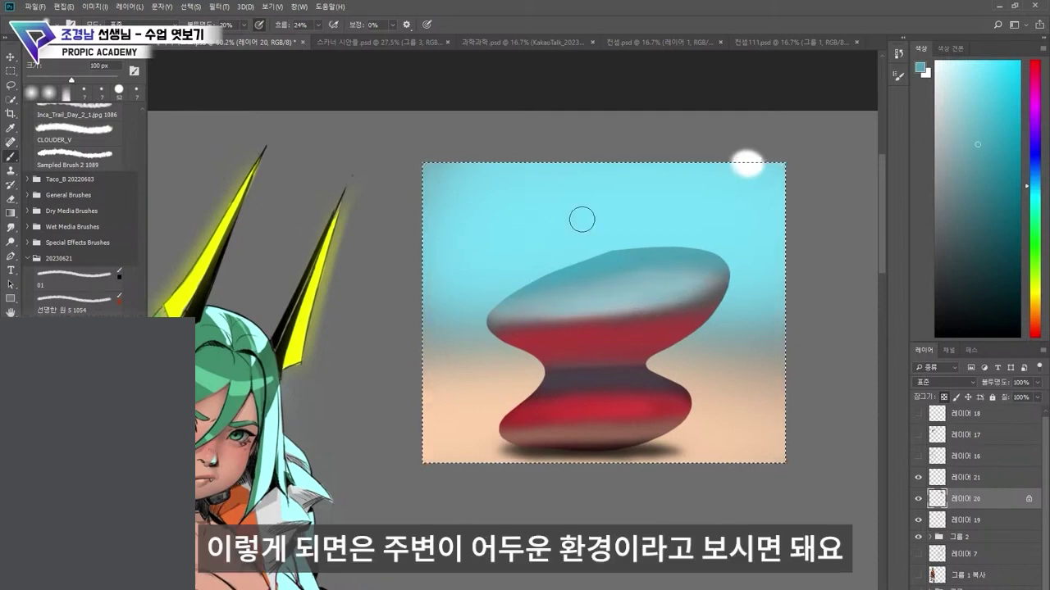
Step: Darken the sandy ground on the background layer with a sampled dark shadow colour and a 500 px brush at low opacity
{"action": "left_click", "coordinate": [827, 466], "text": "ctrl"}
{"action": "left_click", "coordinate": [628, 445], "text": "alt"}
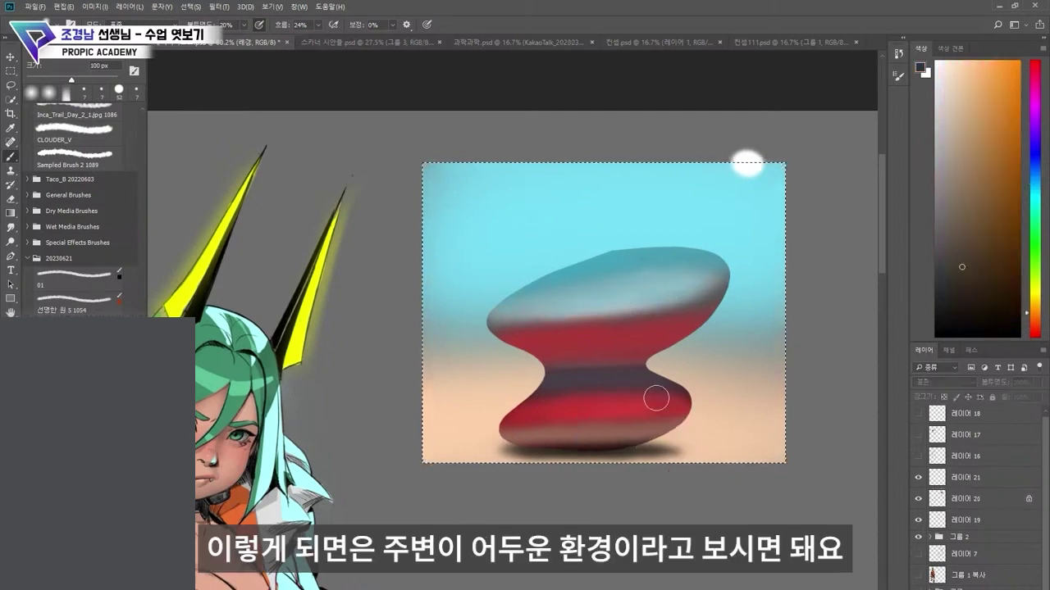
{"action": "key", "text": "]"}
{"action": "key", "text": "]"}
{"action": "key", "text": "]"}
{"action": "key", "text": "]"}
{"action": "key", "text": "]"}
{"action": "key", "text": "]"}
{"action": "key", "text": "]"}
{"action": "key", "text": "]"}
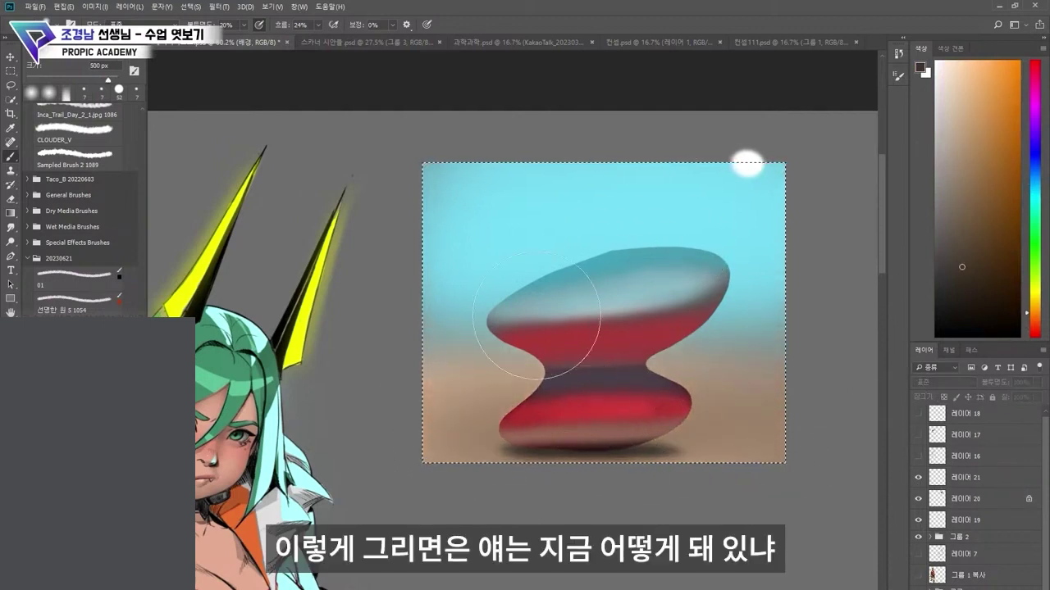
{"action": "left_click", "coordinate": [244, 26]}
{"action": "left_click", "coordinate": [717, 364], "text": "alt"}
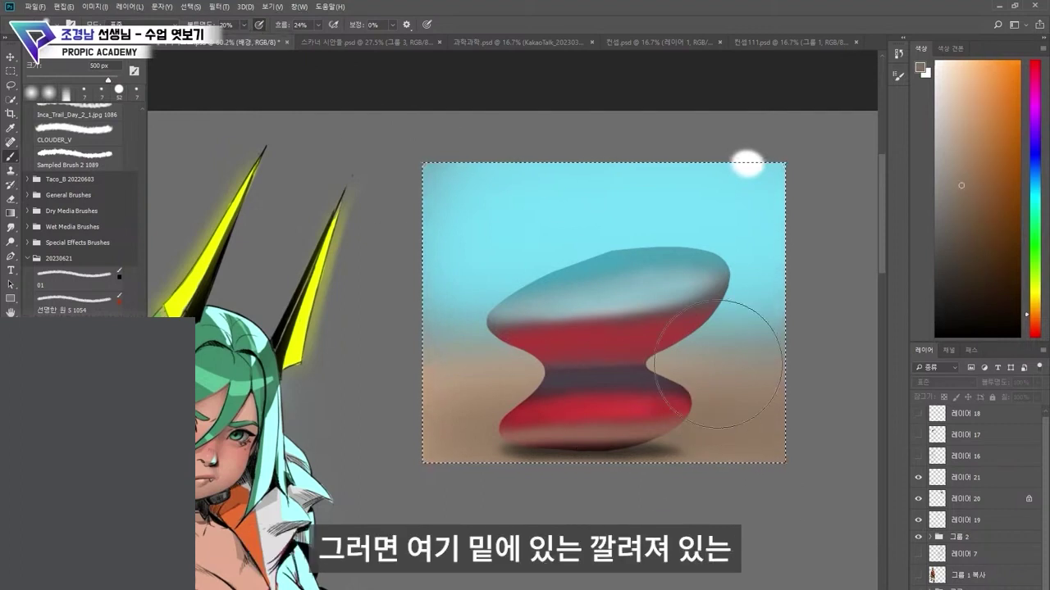
Step: Shrink the contact shadow with sampled brown at 125 px and brush pale sunlit sand over the ground at 500 px
{"action": "key", "text": "bracketleft"}
{"action": "key", "text": "bracketleft"}
{"action": "key", "text": "bracketleft"}
{"action": "key", "text": "bracketleft"}
{"action": "key", "text": "bracketleft"}
{"action": "key", "text": "bracketleft"}
{"action": "key", "text": "bracketleft"}
{"action": "key", "text": "bracketleft"}
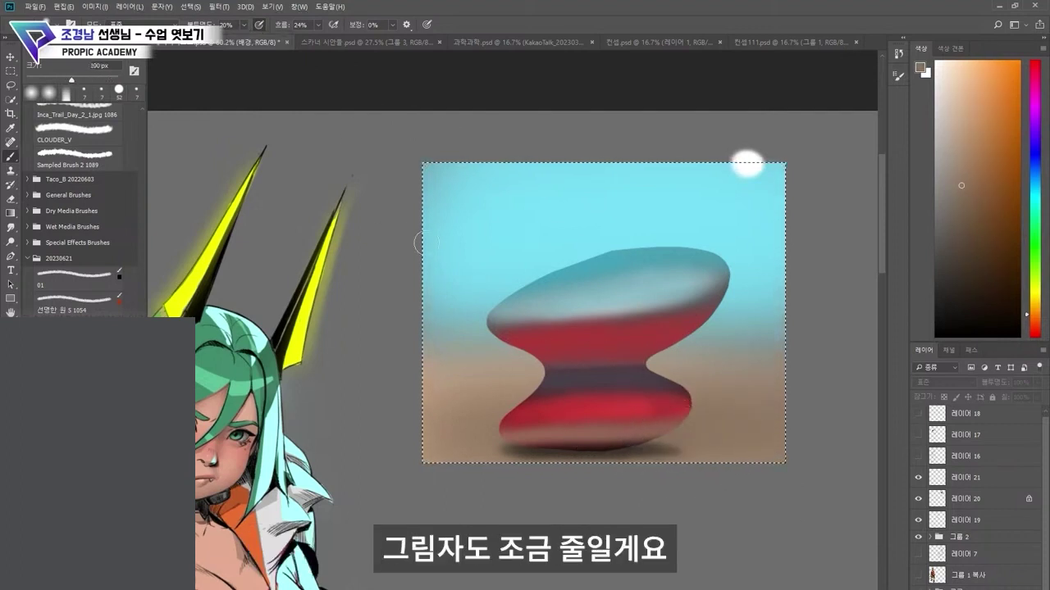
{"action": "key", "text": "bracketright"}
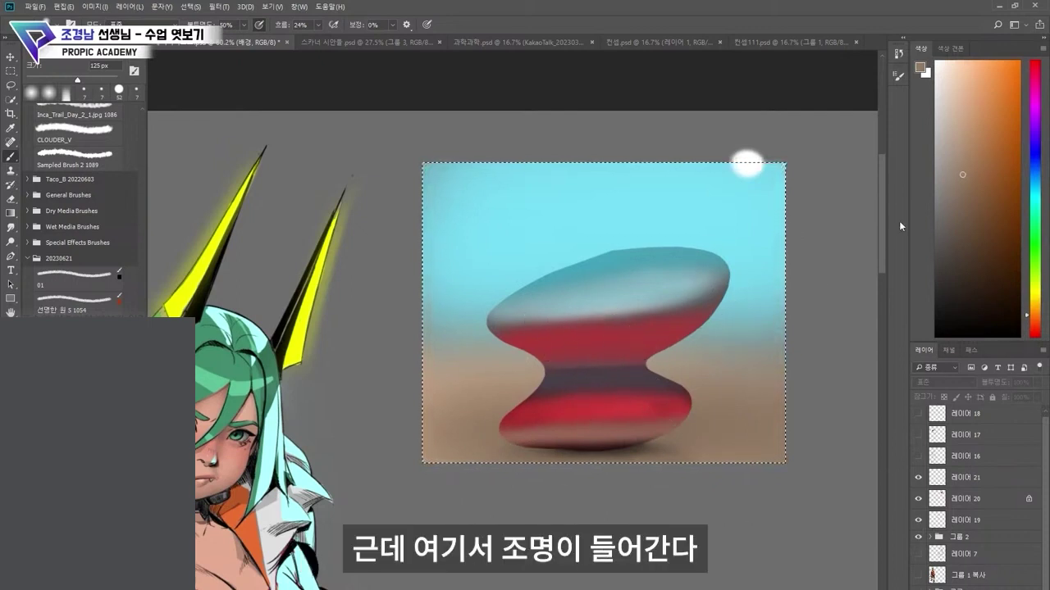
{"action": "left_click_drag", "start_coordinate": [953, 95], "coordinate": [962, 45]}
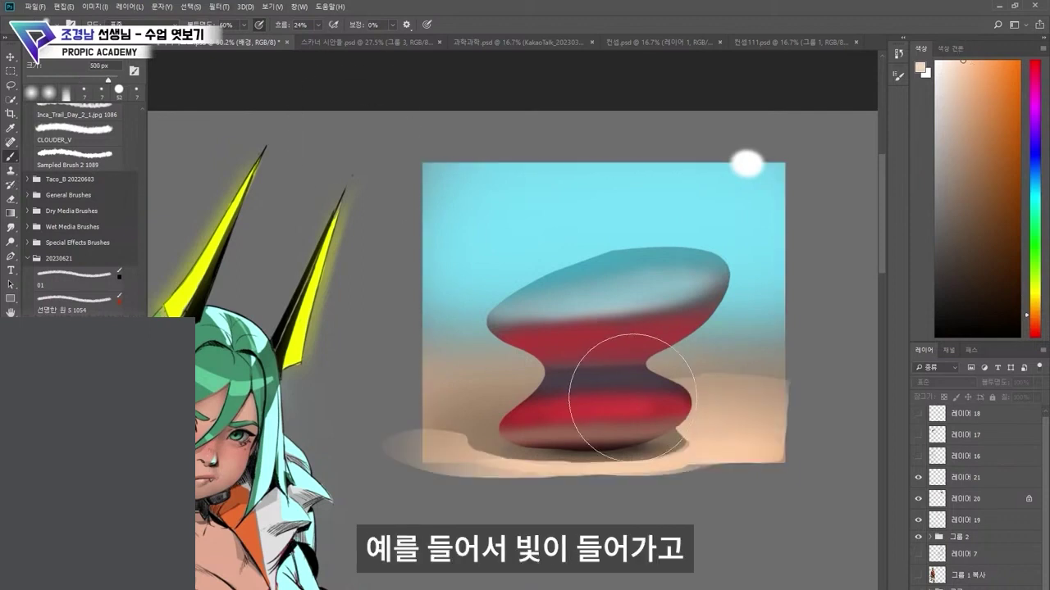
Step: Brighten the lower bulge's red band on layer 20 with saturated red, using a 90 px brush in Linear Dodge (Add) mode
{"action": "left_click", "coordinate": [601, 404], "text": "alt"}
{"action": "left_click_drag", "start_coordinate": [985, 66], "coordinate": [978, 67]}
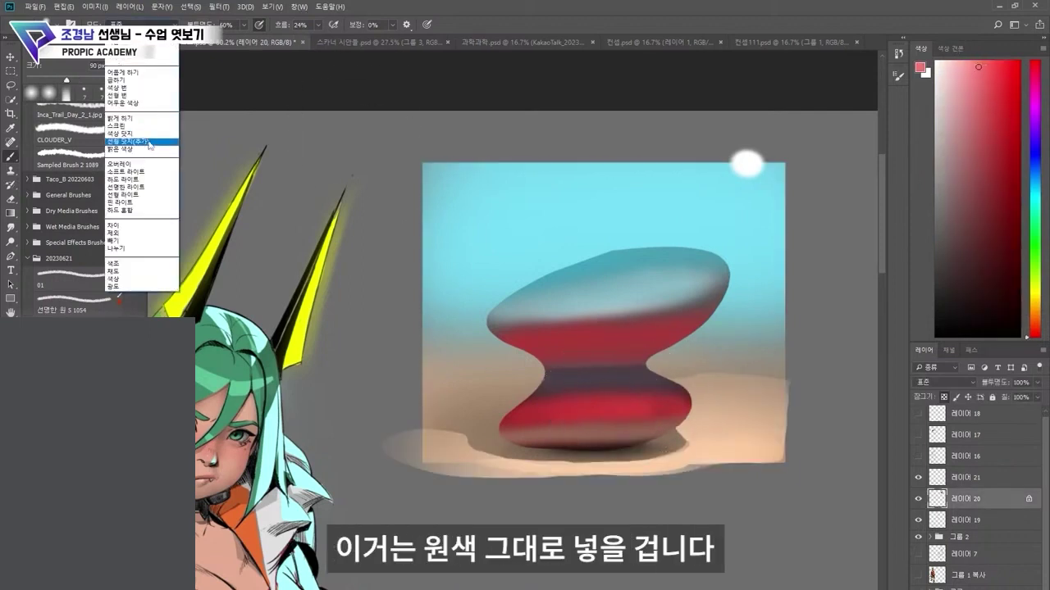
{"action": "left_click", "coordinate": [149, 143]}
{"action": "left_click", "coordinate": [1011, 61]}
{"action": "left_click_drag", "start_coordinate": [553, 412], "coordinate": [679, 399]}
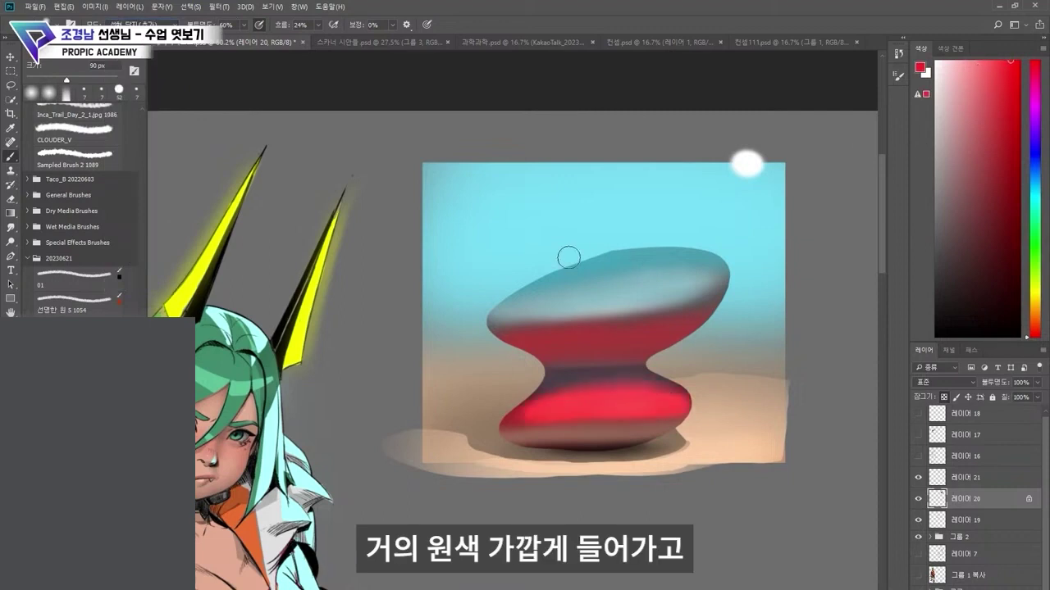
Step: Brush a white Linear Dodge highlight across the top of the upper bulge at 250 px and 30% opacity
{"action": "left_click", "coordinate": [939, 61]}
{"action": "key", "text": "bracketright"}
{"action": "key", "text": "bracketright"}
{"action": "key", "text": "bracketright"}
{"action": "key", "text": "bracketright"}
{"action": "key", "text": "bracketright"}
{"action": "key", "text": "bracketright"}
{"action": "mouse_move", "coordinate": [677, 270]}
{"action": "left_mouse_down"}
{"action": "mouse_move", "coordinate": [440, 315]}
{"action": "mouse_move", "coordinate": [750, 267]}
{"action": "left_mouse_up"}
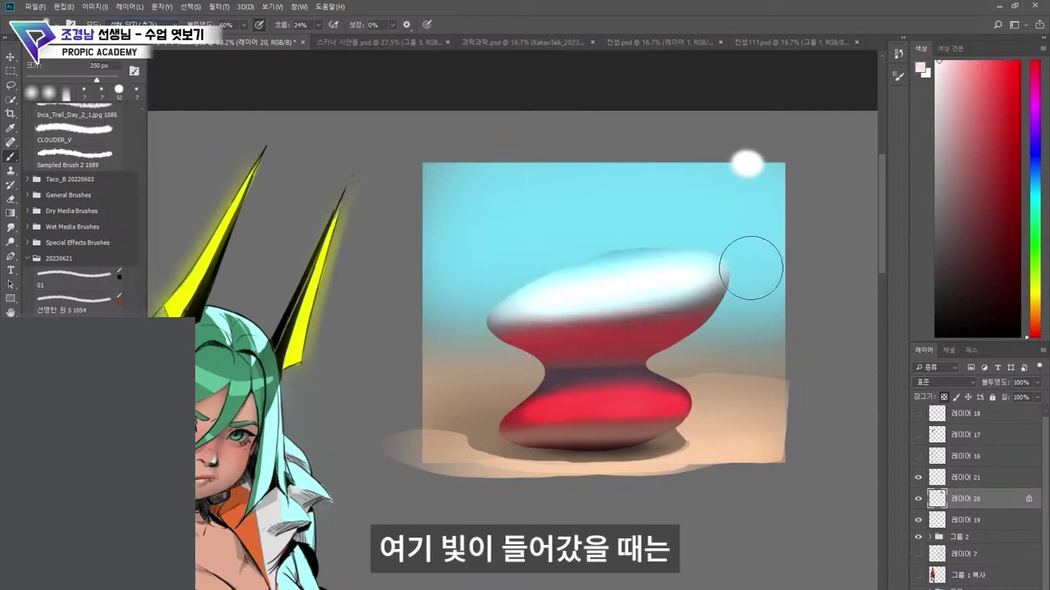
{"action": "key", "text": "ctrl+z"}
{"action": "key", "text": "3"}
{"action": "mouse_move", "coordinate": [637, 303]}
{"action": "left_mouse_down"}
{"action": "mouse_move", "coordinate": [720, 249]}
{"action": "mouse_move", "coordinate": [585, 307]}
{"action": "mouse_move", "coordinate": [748, 268]}
{"action": "left_mouse_up"}
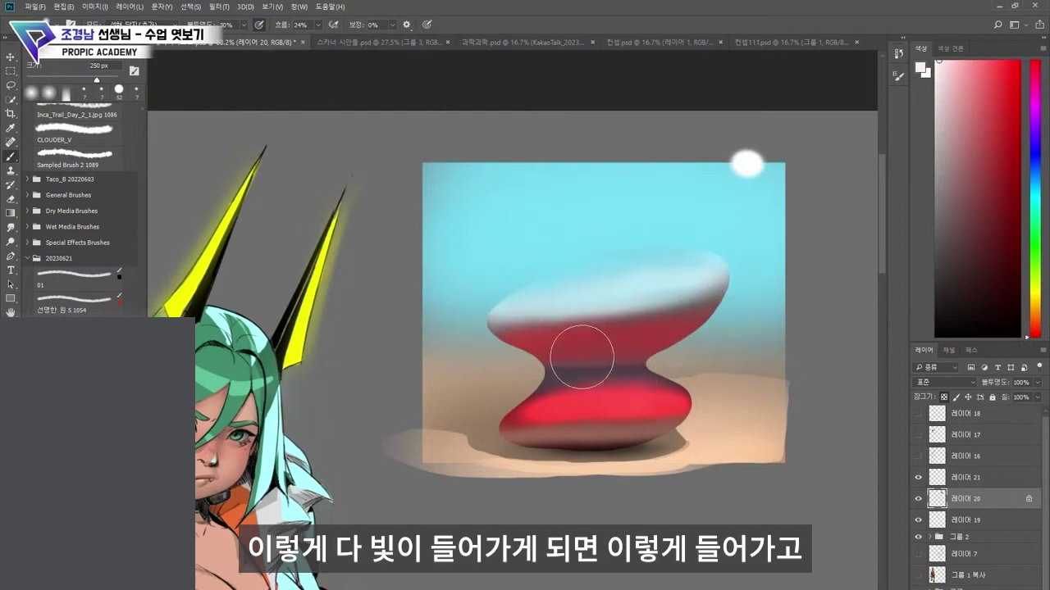
Step: Brighten the red underside of the upper bulge with sampled red and return the brush blending mode to Normal
{"action": "key", "text": "bracketleft"}
{"action": "key", "text": "bracketleft"}
{"action": "key", "text": "bracketleft"}
{"action": "key", "text": "bracketleft"}
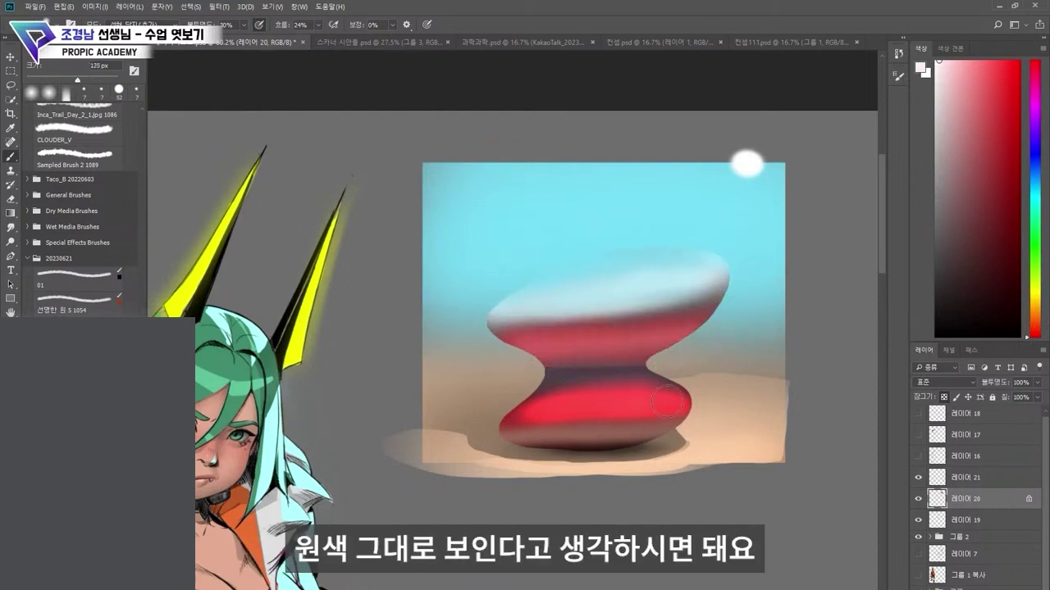
{"action": "key", "text": "ctrl+z"}
{"action": "left_click", "coordinate": [596, 406], "text": "alt"}
{"action": "left_click", "coordinate": [184, 23]}
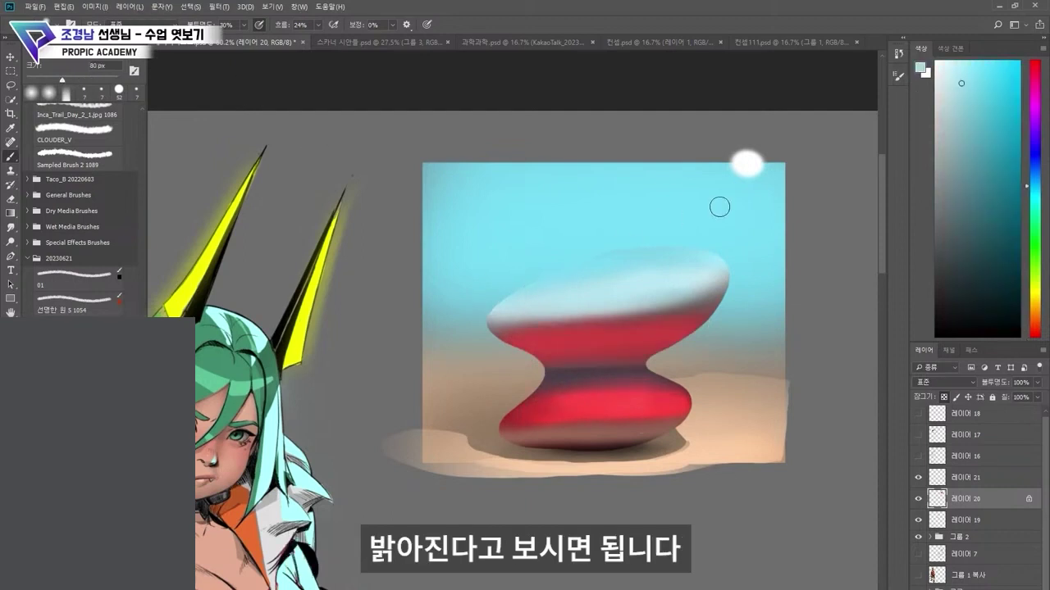
Step: Blend the lit top of the upper bulge with a sampled pale blue, enlarging the brush to 150 px
{"action": "left_click", "coordinate": [534, 293], "text": "alt"}
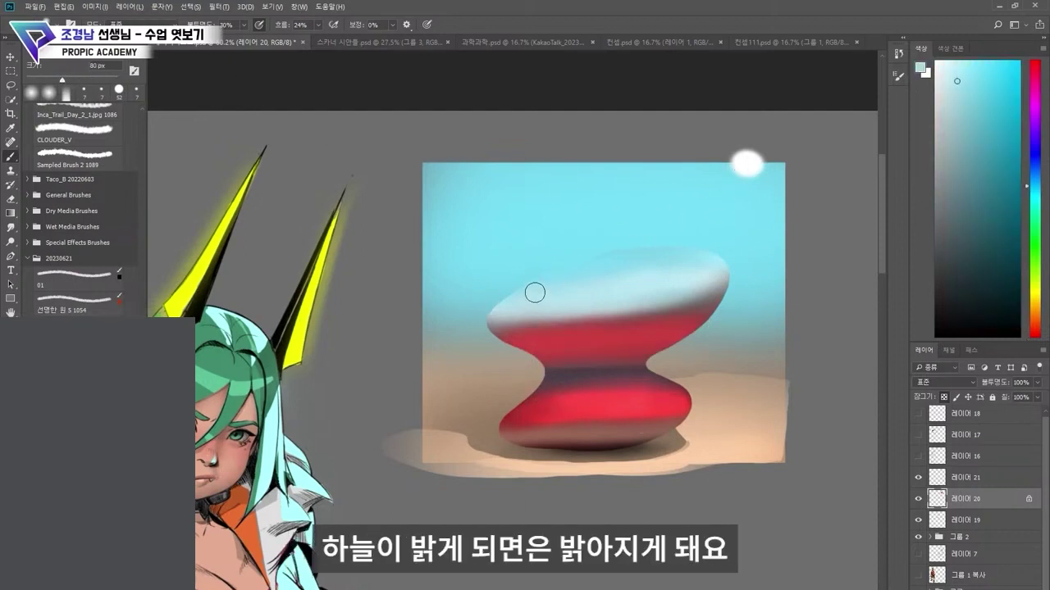
{"action": "key", "text": "bracketright"}
{"action": "key", "text": "bracketright"}
{"action": "key", "text": "bracketright"}
{"action": "key", "text": "bracketright"}
{"action": "key", "text": "bracketright"}
{"action": "key", "text": "bracketright"}
{"action": "key", "text": "bracketright"}
{"action": "key", "text": "bracketright"}
{"action": "key", "text": "bracketright"}
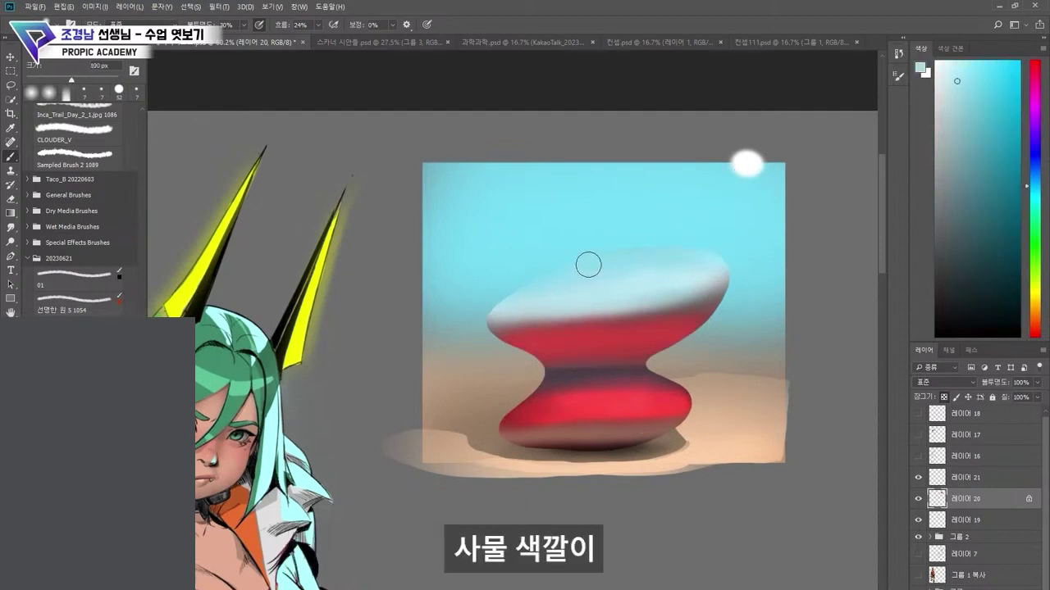
Step: Paint an uneven near-black reflection along the upper bulge's boundary between white and red with a 35 to 40 px brush
{"action": "left_click", "coordinate": [490, 322], "text": "alt"}
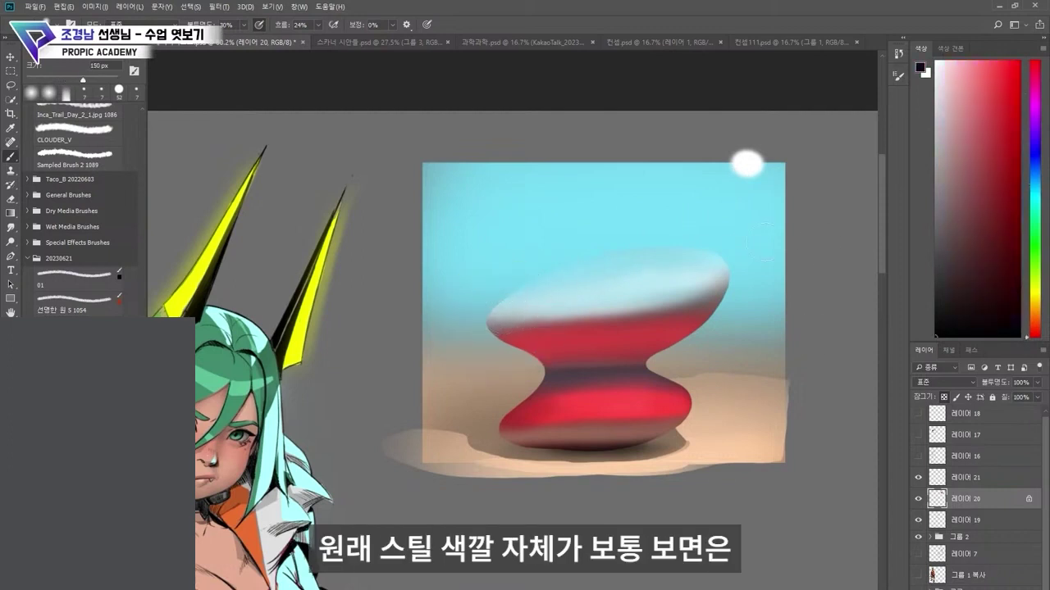
{"action": "key", "text": "bracketleft"}
{"action": "key", "text": "bracketleft"}
{"action": "key", "text": "bracketleft"}
{"action": "key", "text": "bracketleft"}
{"action": "key", "text": "bracketleft"}
{"action": "key", "text": "bracketleft"}
{"action": "key", "text": "bracketleft"}
{"action": "key", "text": "bracketleft"}
{"action": "left_click_drag", "start_coordinate": [492, 323], "coordinate": [570, 322]}
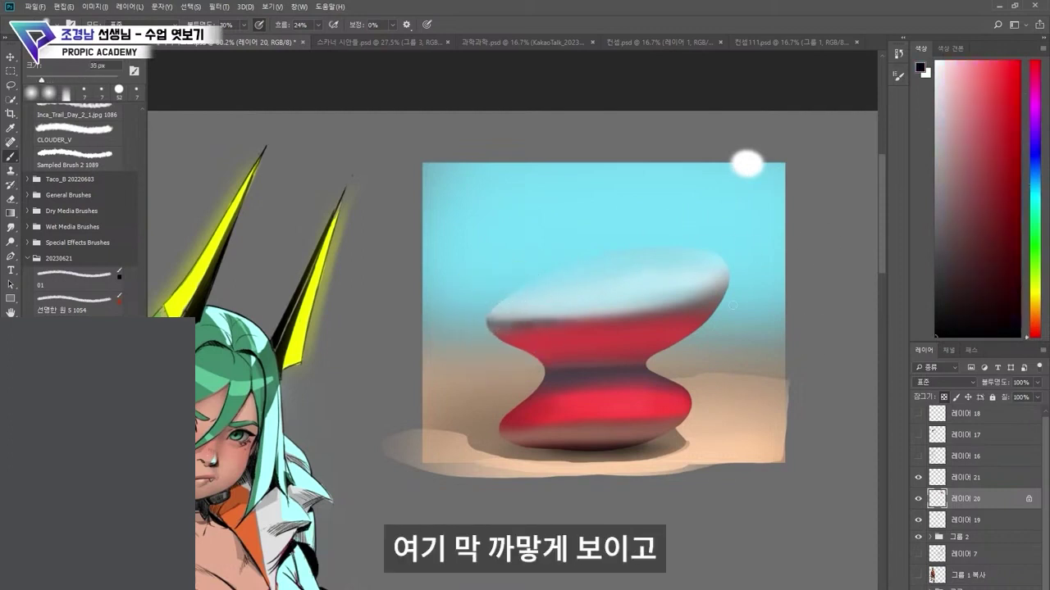
{"action": "mouse_move", "coordinate": [715, 299]}
{"action": "left_mouse_down"}
{"action": "mouse_move", "coordinate": [547, 322]}
{"action": "mouse_move", "coordinate": [722, 294]}
{"action": "mouse_move", "coordinate": [719, 283]}
{"action": "mouse_move", "coordinate": [667, 307]}
{"action": "mouse_move", "coordinate": [641, 333]}
{"action": "mouse_move", "coordinate": [615, 307]}
{"action": "mouse_move", "coordinate": [583, 305]}
{"action": "mouse_move", "coordinate": [570, 317]}
{"action": "mouse_move", "coordinate": [656, 308]}
{"action": "left_mouse_up"}
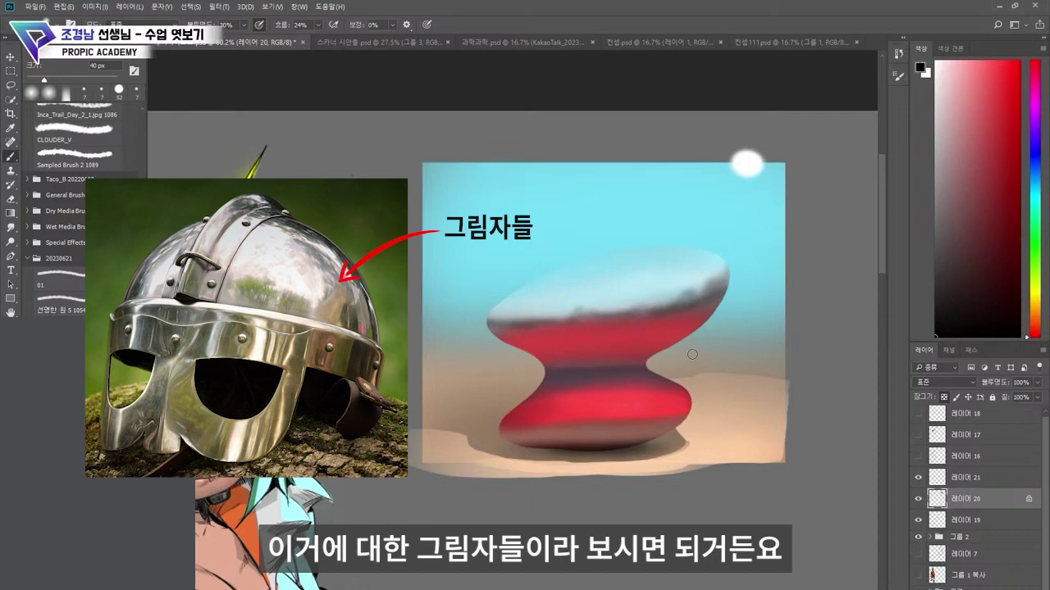
Step: Add crisp white highlight shapes along the top edge of the upper bulge with a 15 px brush
{"action": "left_click_drag", "start_coordinate": [979, 151], "coordinate": [935, 62]}
{"action": "key", "text": "bracketleft"}
{"action": "key", "text": "bracketleft"}
{"action": "key", "text": "bracketleft"}
{"action": "key", "text": "bracketleft"}
{"action": "key", "text": "bracketleft"}
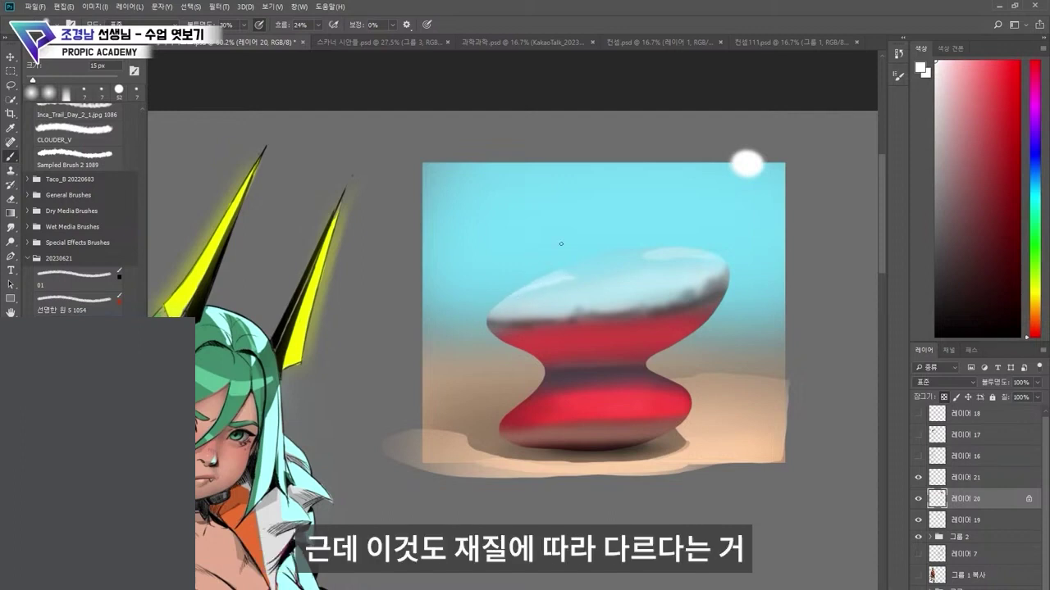
{"action": "left_click", "coordinate": [661, 297], "text": "alt"}
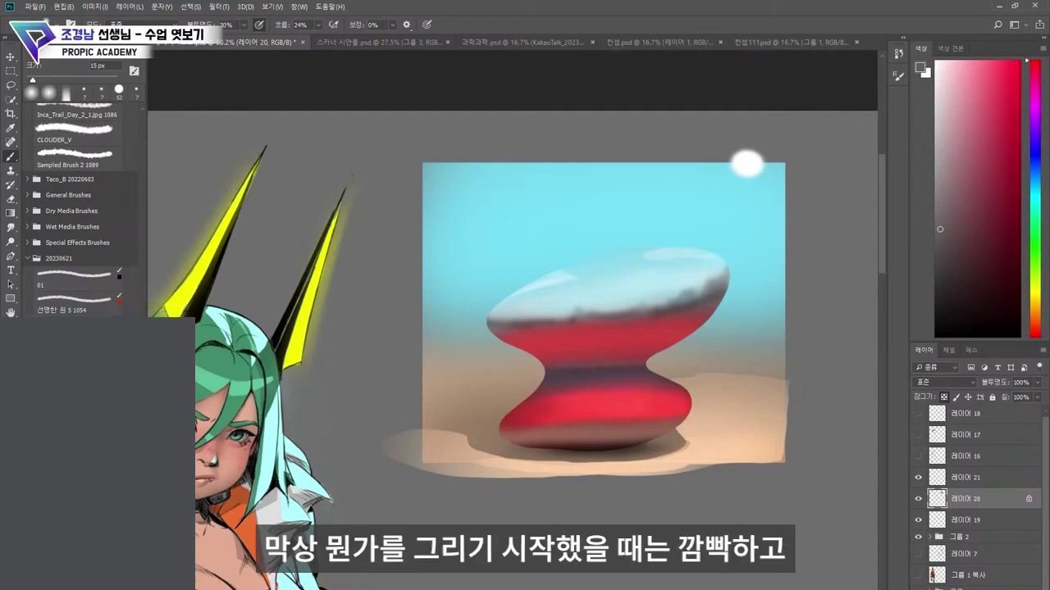
Step: Switch to the image viewer and examine highlights and reflected light on the character's gold armour and weapon up close
{"action": "mouse_move", "coordinate": [334, 588]}
{"action": "left_click", "coordinate": [381, 574]}
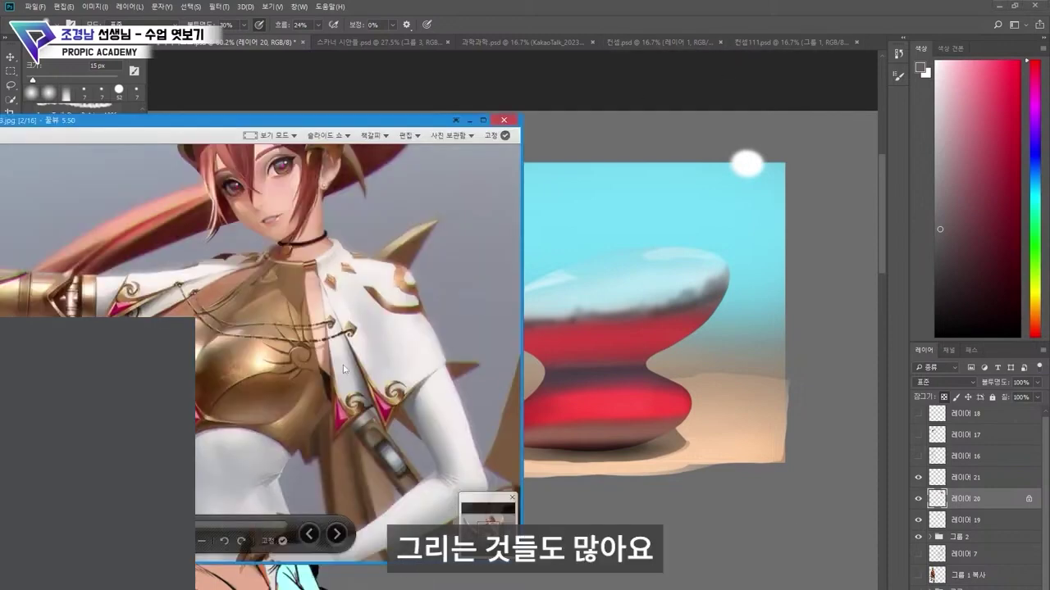
{"action": "scroll", "coordinate": [303, 346], "scroll_direction": "up", "scroll_amount": 2}
{"action": "left_click_drag", "start_coordinate": [303, 345], "coordinate": [471, 383]}
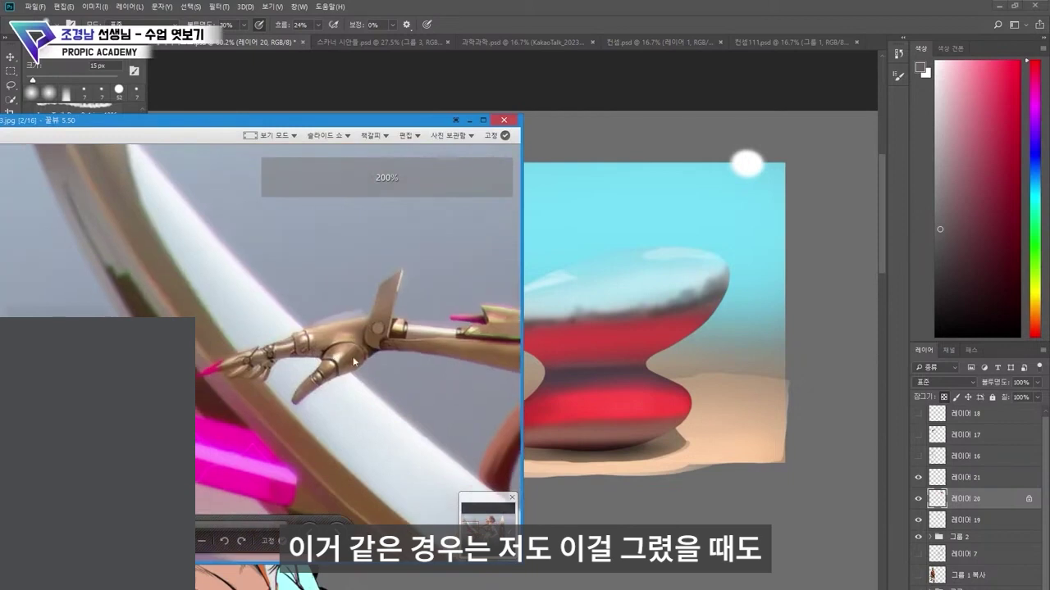
{"action": "left_click_drag", "start_coordinate": [351, 359], "coordinate": [297, 351]}
{"action": "scroll", "coordinate": [296, 353], "scroll_direction": "up", "scroll_amount": 2}
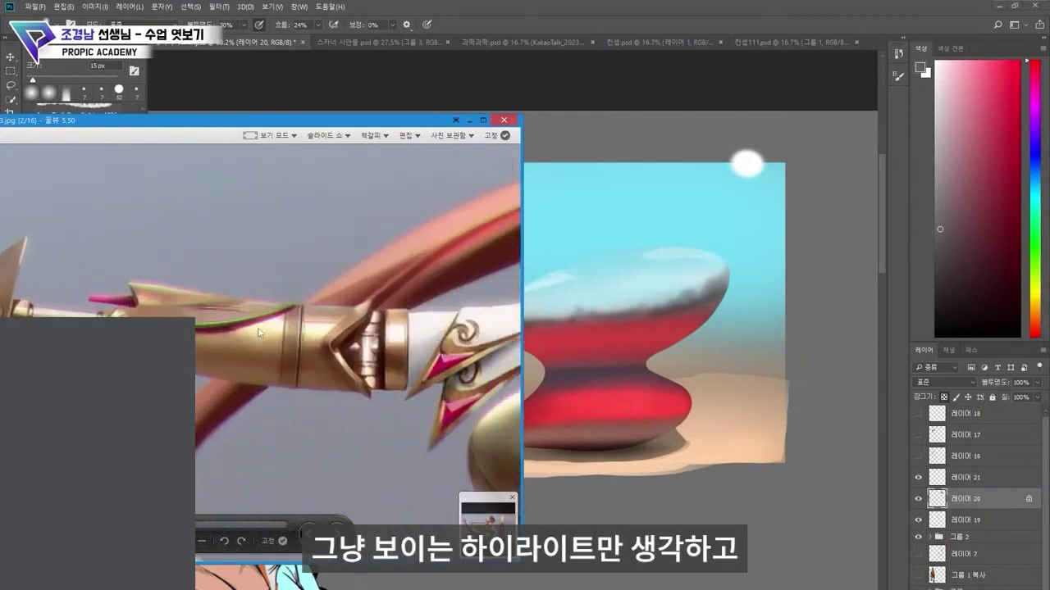
{"action": "scroll", "coordinate": [339, 361], "scroll_direction": "up", "scroll_amount": 2}
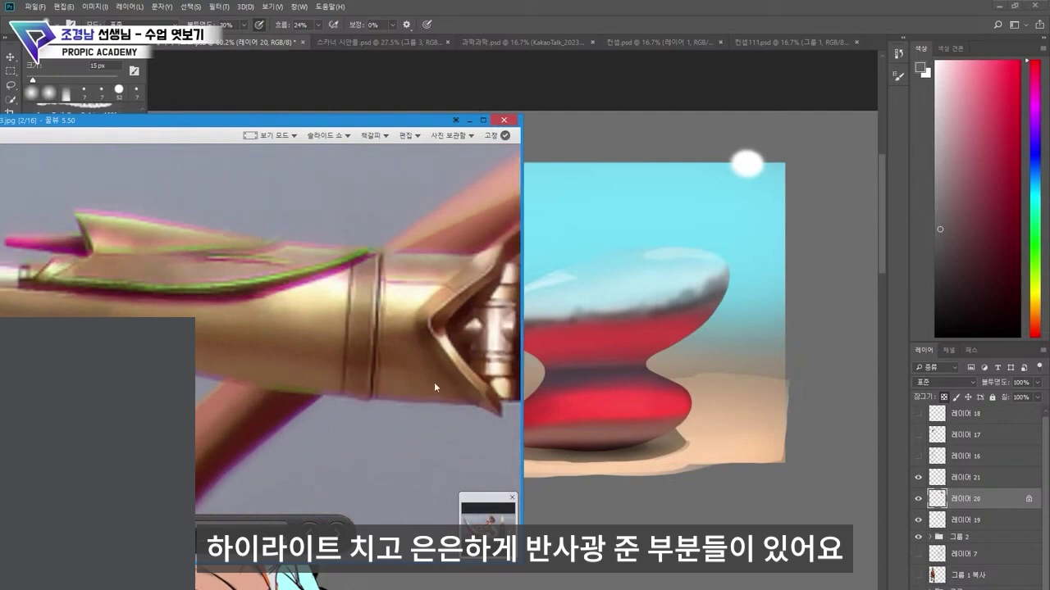
{"action": "left_click_drag", "start_coordinate": [434, 382], "coordinate": [322, 325]}
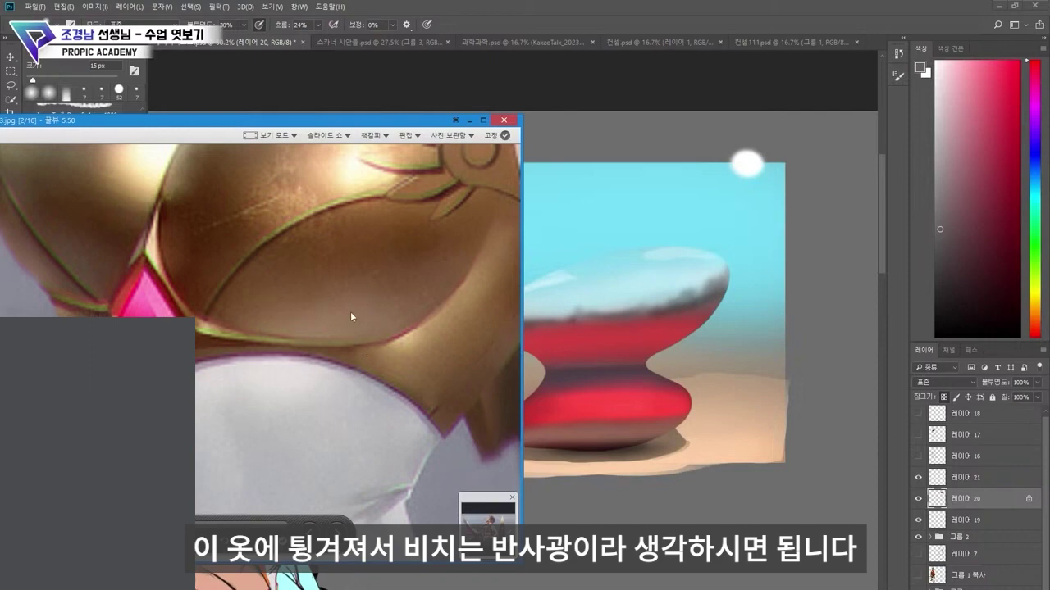
{"action": "left_click_drag", "start_coordinate": [383, 250], "coordinate": [396, 429]}
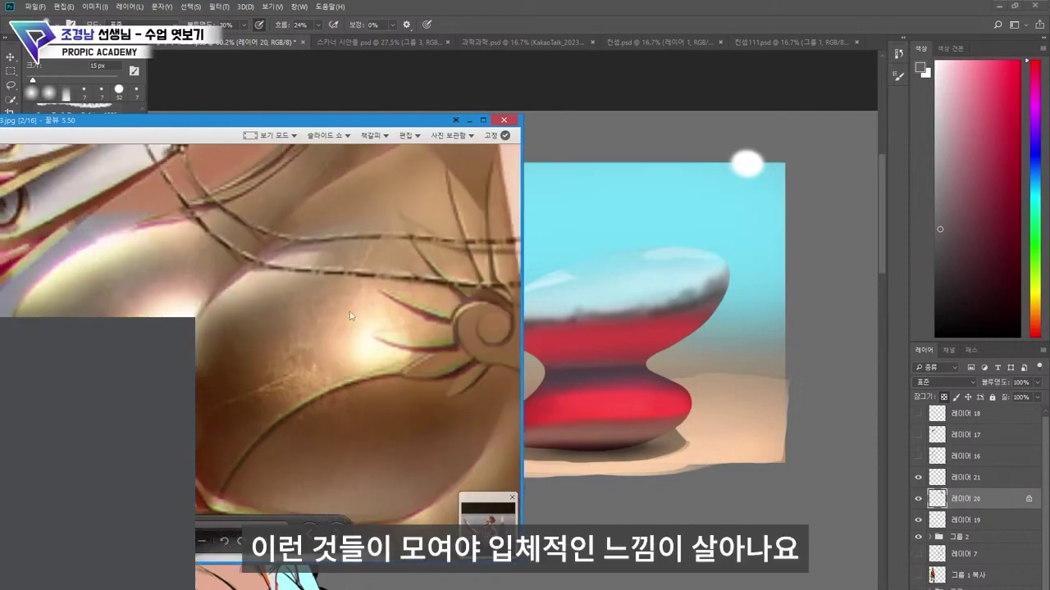
{"action": "left_click_drag", "start_coordinate": [350, 315], "coordinate": [324, 357]}
{"action": "left_click_drag", "start_coordinate": [90, 220], "coordinate": [199, 309]}
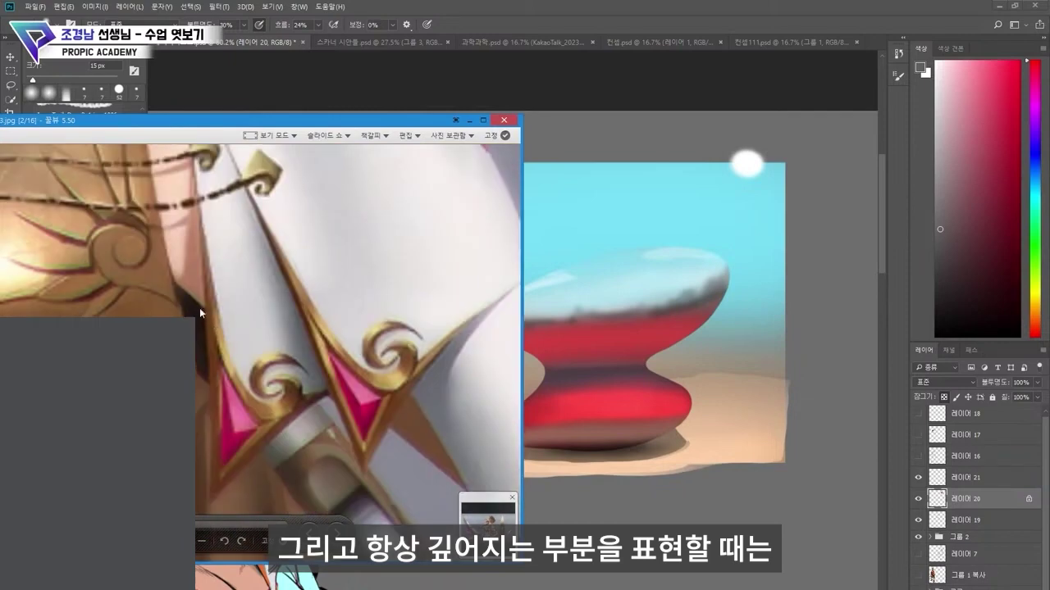
{"action": "scroll", "coordinate": [296, 279], "scroll_direction": "down", "scroll_amount": 5}
{"action": "left_click_drag", "start_coordinate": [175, 260], "coordinate": [334, 298]}
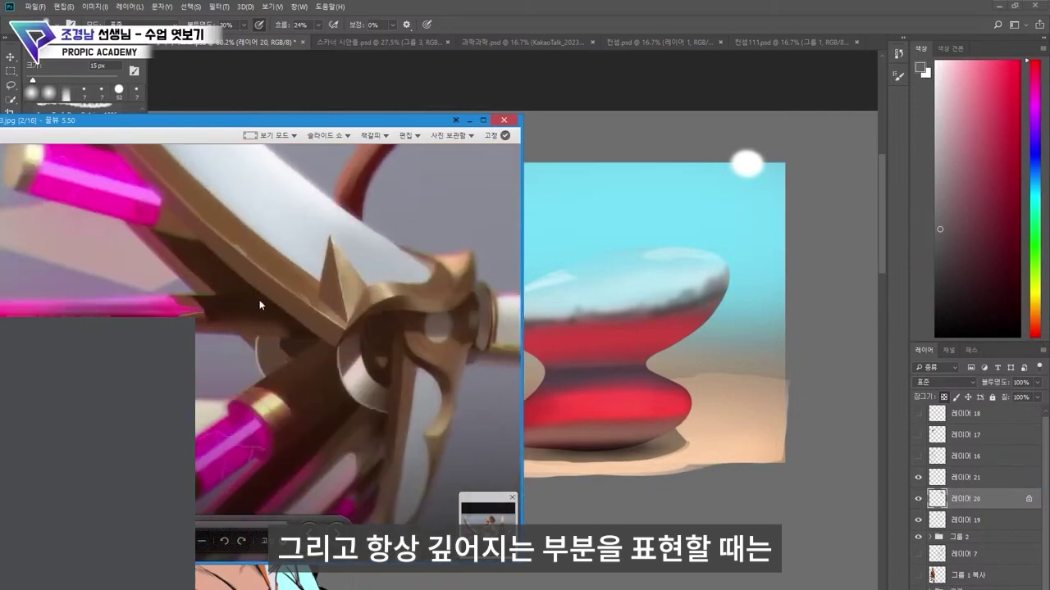
{"action": "key", "text": "Escape"}
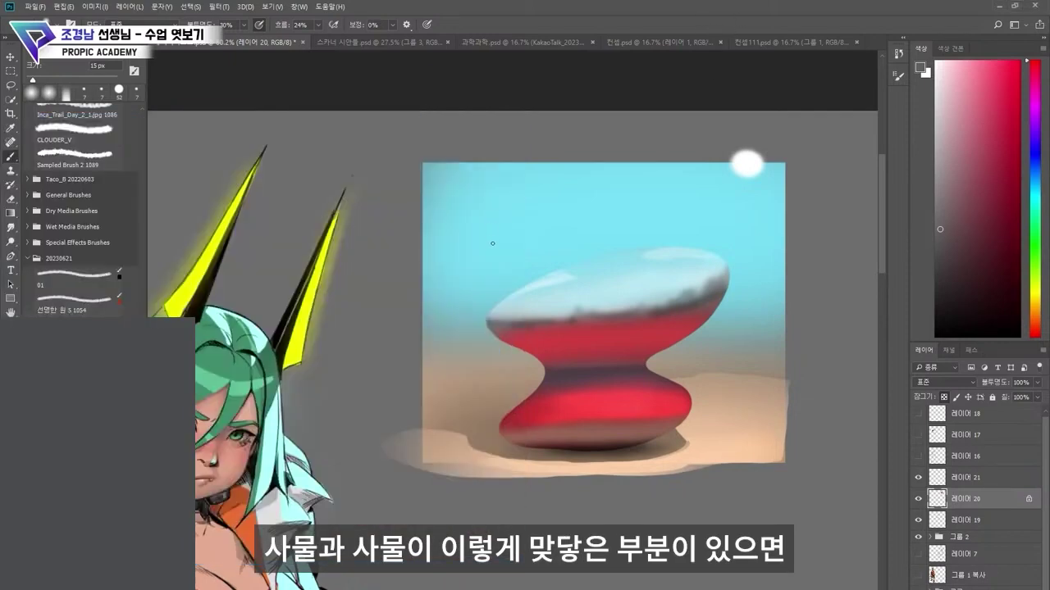
Step: Unlock layer 20's transparent pixels and sketch a black bar between two small ovals in the sky at 15 px, 100% opacity
{"action": "left_click", "coordinate": [944, 398]}
{"action": "key", "text": "d"}
{"action": "key", "text": "0"}
{"action": "left_click_drag", "start_coordinate": [481, 199], "coordinate": [474, 259]}
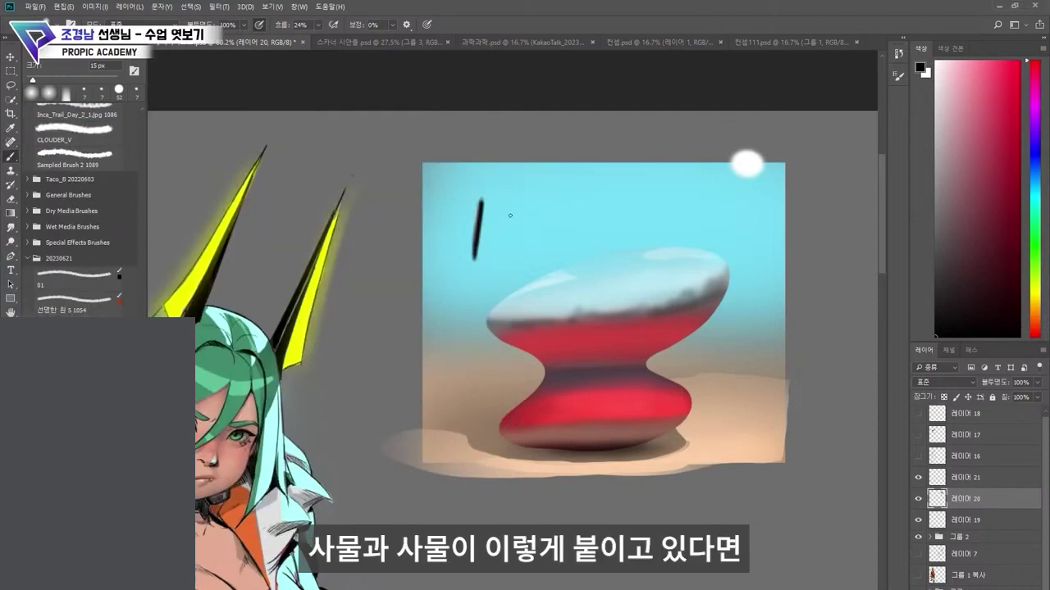
{"action": "left_click_drag", "start_coordinate": [446, 207], "coordinate": [447, 201]}
{"action": "left_click_drag", "start_coordinate": [514, 203], "coordinate": [511, 205]}
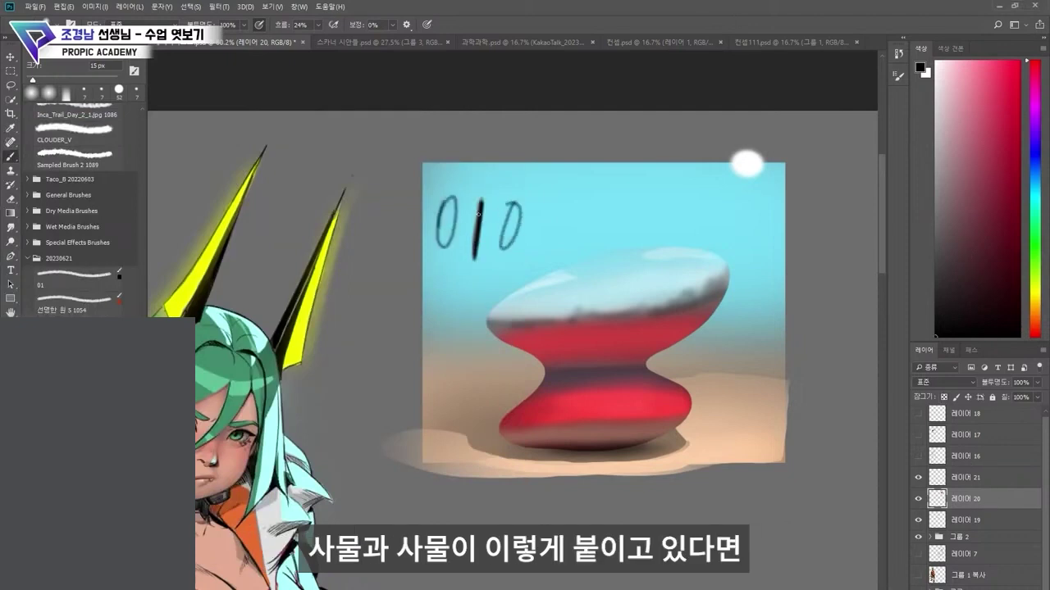
{"action": "left_click_drag", "start_coordinate": [453, 223], "coordinate": [501, 218]}
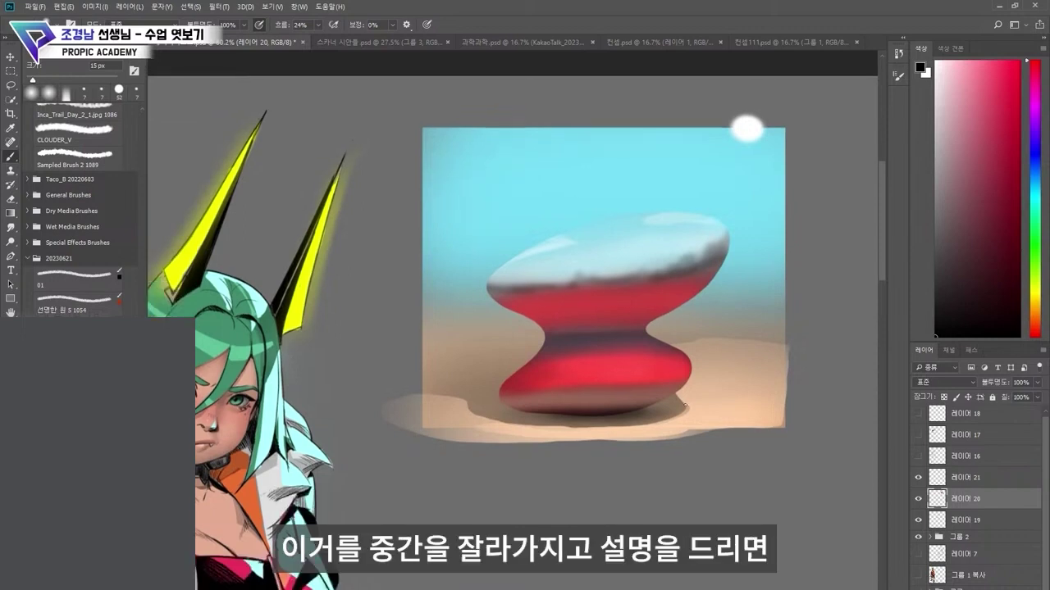
Step: Cut away the form's narrow neck to make two rounded pieces and lower the upper one until it rests on the lower one
{"action": "key", "text": "l"}
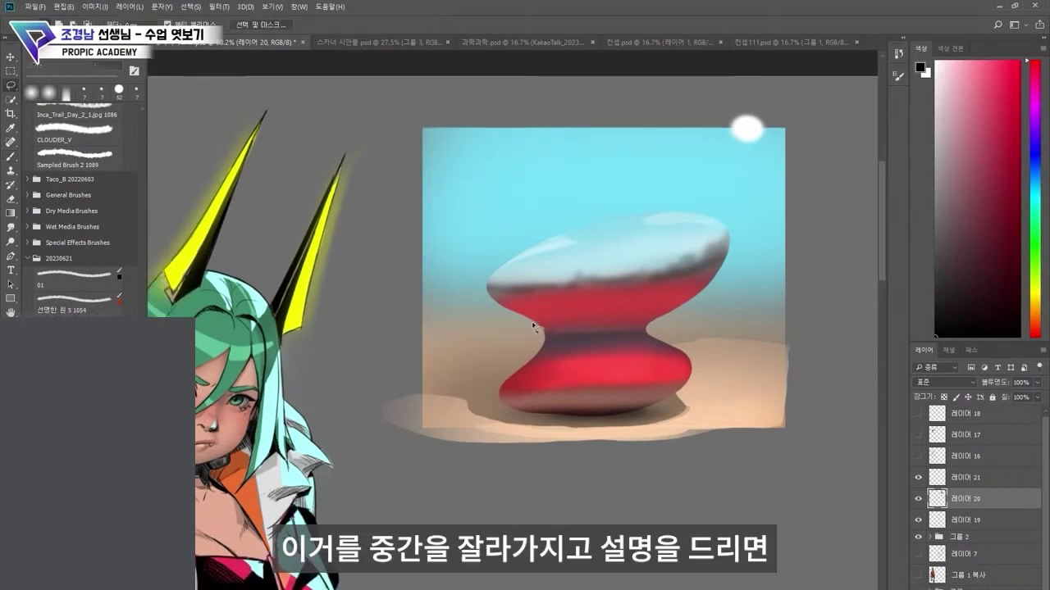
{"action": "mouse_move", "coordinate": [533, 326]}
{"action": "left_mouse_down"}
{"action": "mouse_move", "coordinate": [655, 333]}
{"action": "mouse_move", "coordinate": [621, 334]}
{"action": "left_mouse_up"}
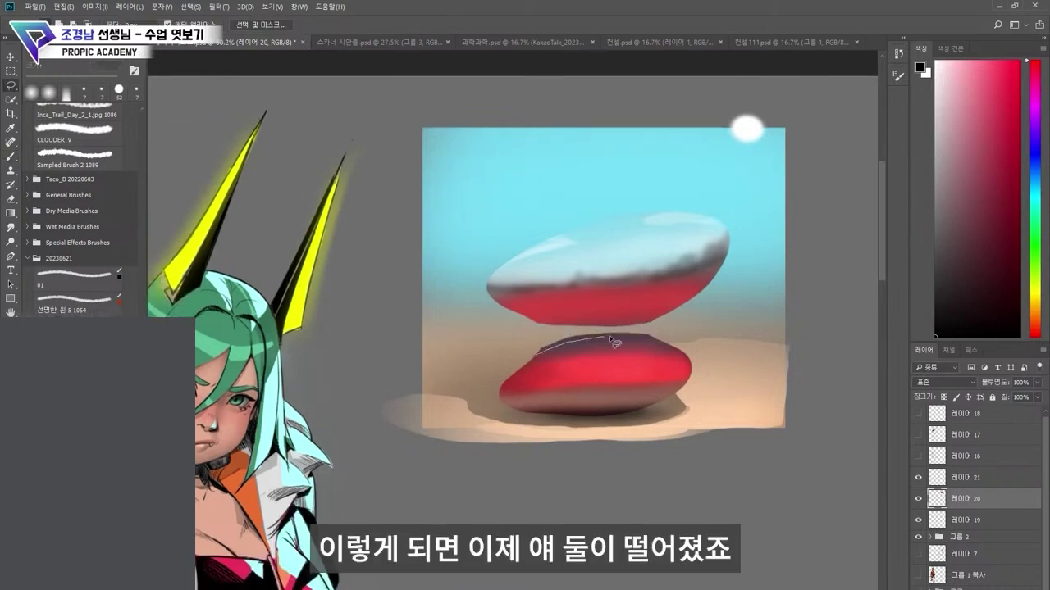
{"action": "mouse_move", "coordinate": [609, 336]}
{"action": "left_mouse_down"}
{"action": "mouse_move", "coordinate": [668, 343]}
{"action": "mouse_move", "coordinate": [603, 329]}
{"action": "mouse_move", "coordinate": [563, 334]}
{"action": "mouse_move", "coordinate": [528, 356]}
{"action": "left_mouse_up"}
{"action": "key", "text": "Delete"}
{"action": "key", "text": "ctrl+d"}
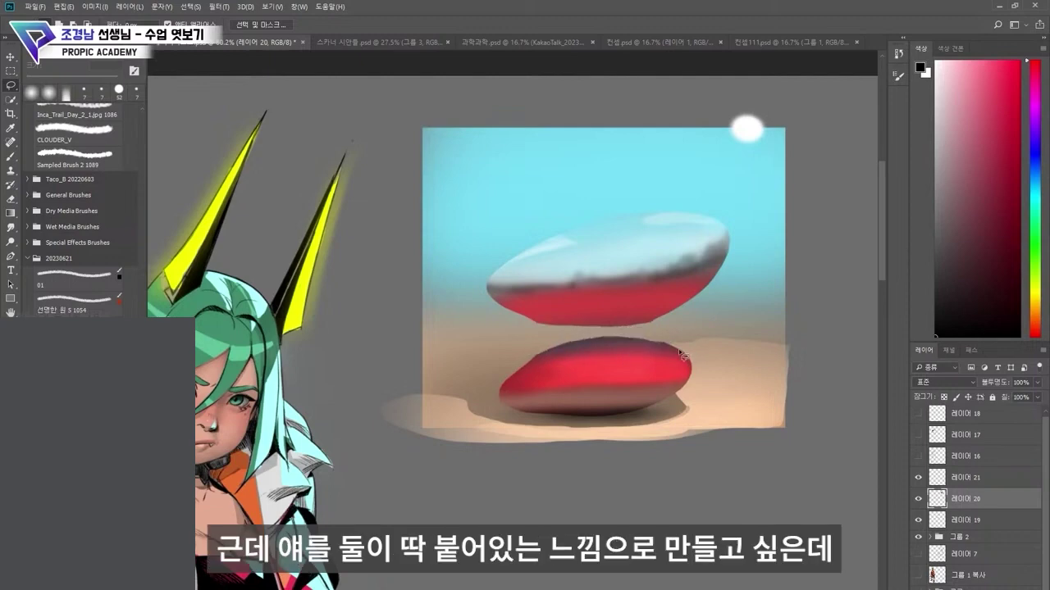
{"action": "left_click_drag", "start_coordinate": [563, 339], "coordinate": [669, 325]}
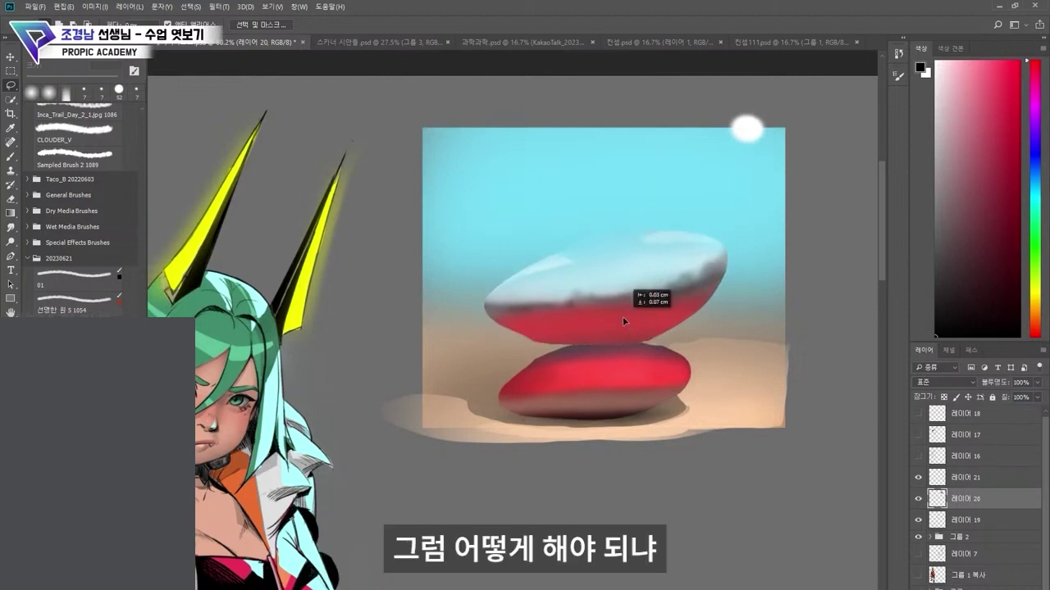
{"action": "left_click_drag", "start_coordinate": [622, 317], "coordinate": [629, 314]}
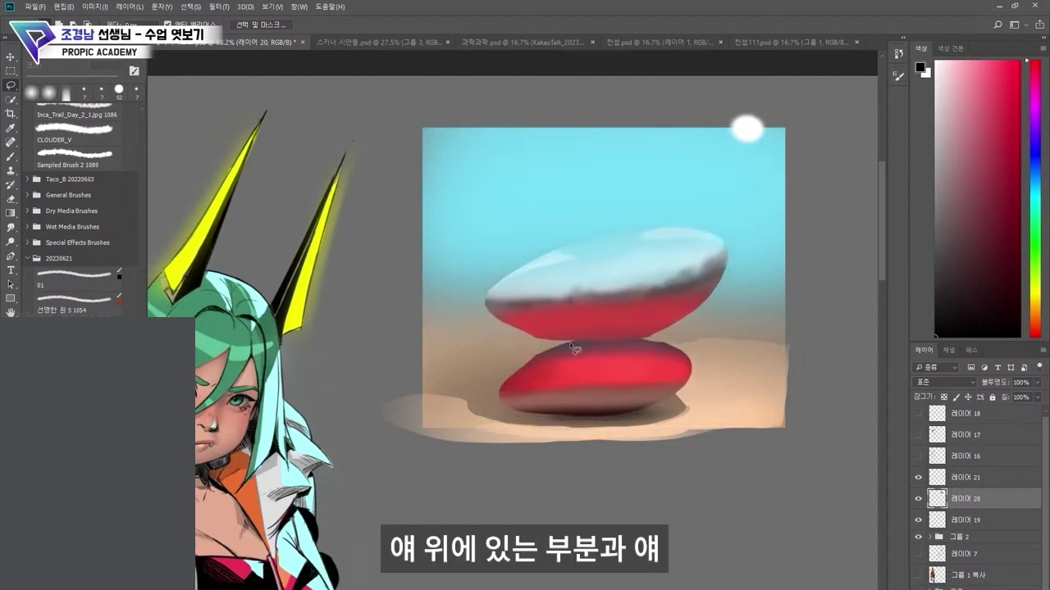
Step: Lock layer 20's transparent pixels and darken the upper piece's underside near the contact point with a soft 125 px near-black brush
{"action": "mouse_move", "coordinate": [548, 341]}
{"action": "left_mouse_down"}
{"action": "mouse_move", "coordinate": [640, 341]}
{"action": "mouse_move", "coordinate": [710, 319]}
{"action": "mouse_move", "coordinate": [714, 198]}
{"action": "left_mouse_up"}
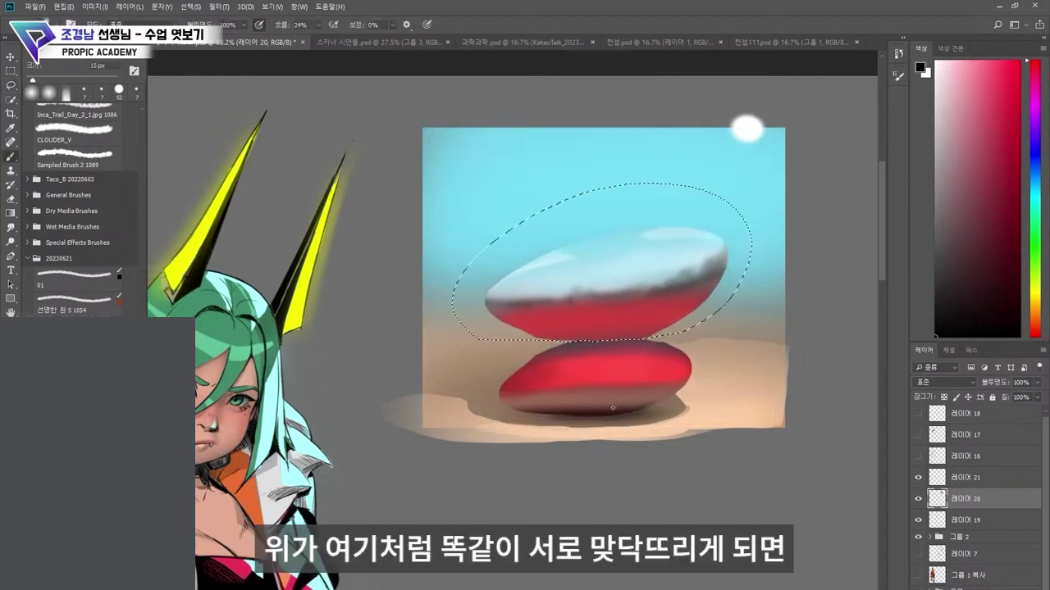
{"action": "left_click", "coordinate": [602, 407], "text": "alt"}
{"action": "left_click", "coordinate": [596, 408], "text": "alt"}
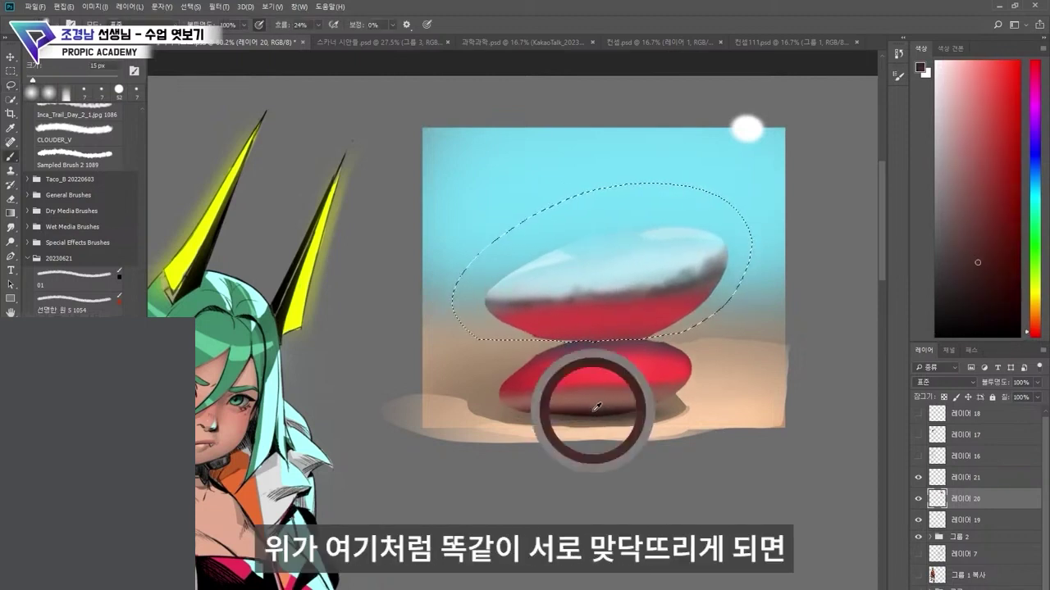
{"action": "key", "text": "]"}
{"action": "key", "text": "]"}
{"action": "key", "text": "]"}
{"action": "key", "text": "]"}
{"action": "key", "text": "]"}
{"action": "key", "text": "]"}
{"action": "key", "text": "]"}
{"action": "key", "text": "]"}
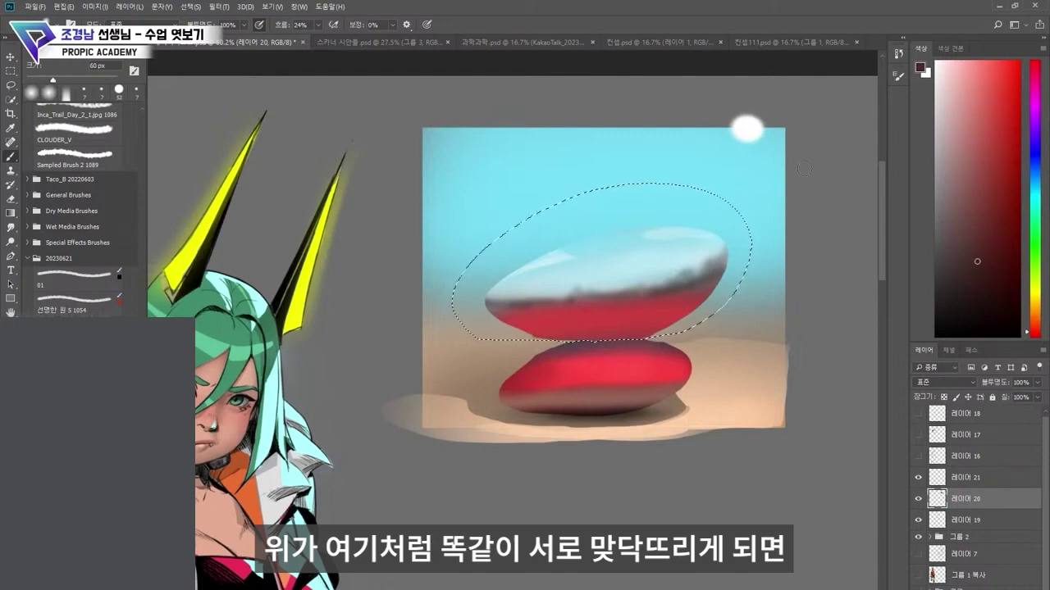
{"action": "key", "text": "bracketright"}
{"action": "key", "text": "bracketright"}
{"action": "key", "text": "bracketright"}
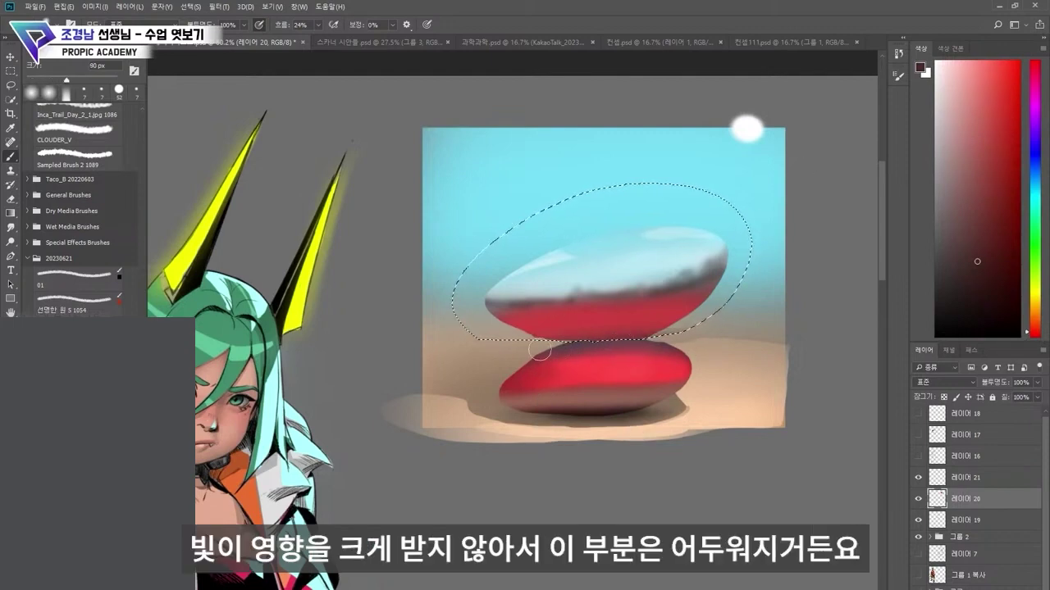
{"action": "key", "text": "bracketright"}
{"action": "key", "text": "bracketright"}
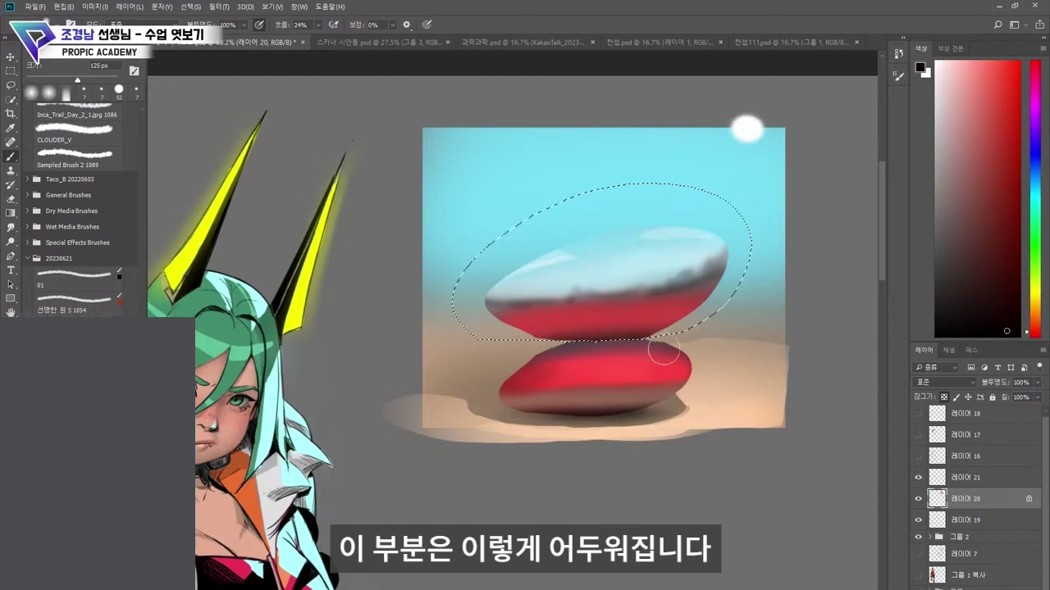
{"action": "key", "text": "ctrl+d"}
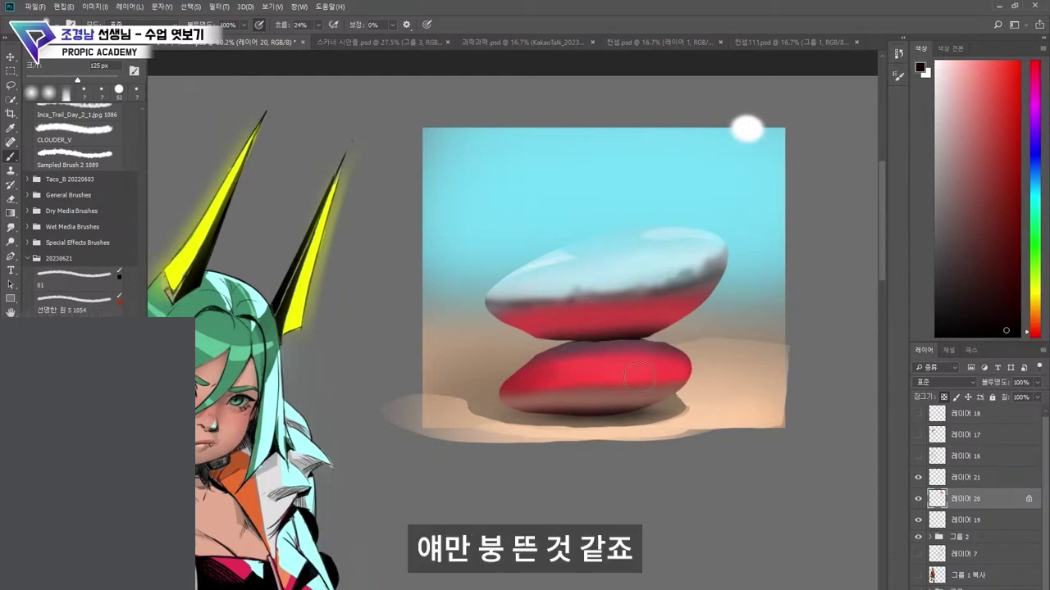
Step: Select the lower piece's upper area, darken its top where the pieces touch, and soften the shading with sampled red
{"action": "key", "text": "l"}
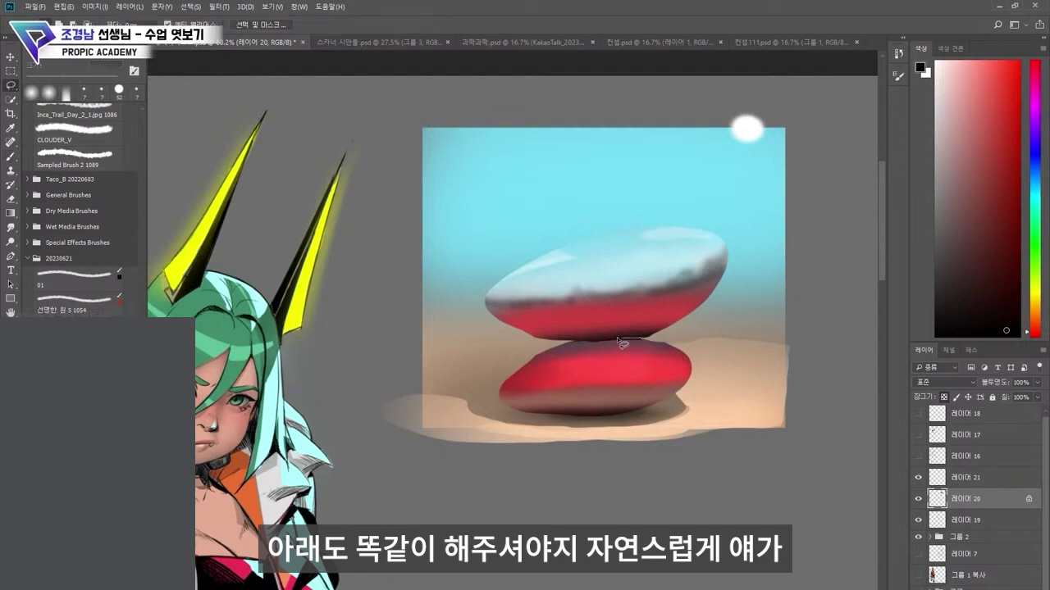
{"action": "mouse_move", "coordinate": [558, 410]}
{"action": "left_mouse_down"}
{"action": "mouse_move", "coordinate": [638, 407]}
{"action": "mouse_move", "coordinate": [685, 384]}
{"action": "mouse_move", "coordinate": [692, 372]}
{"action": "mouse_move", "coordinate": [677, 351]}
{"action": "mouse_move", "coordinate": [560, 344]}
{"action": "mouse_move", "coordinate": [649, 337]}
{"action": "left_mouse_up"}
{"action": "key", "text": "b"}
{"action": "left_click", "coordinate": [633, 345], "text": "alt"}
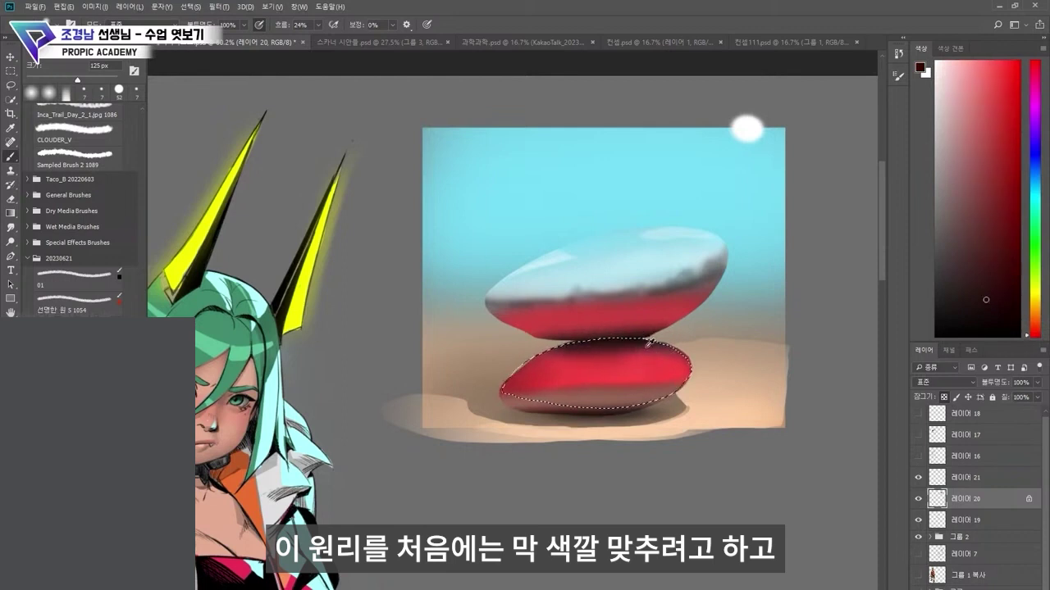
{"action": "left_click", "coordinate": [556, 360], "text": "alt"}
{"action": "key", "text": "ctrl+d"}
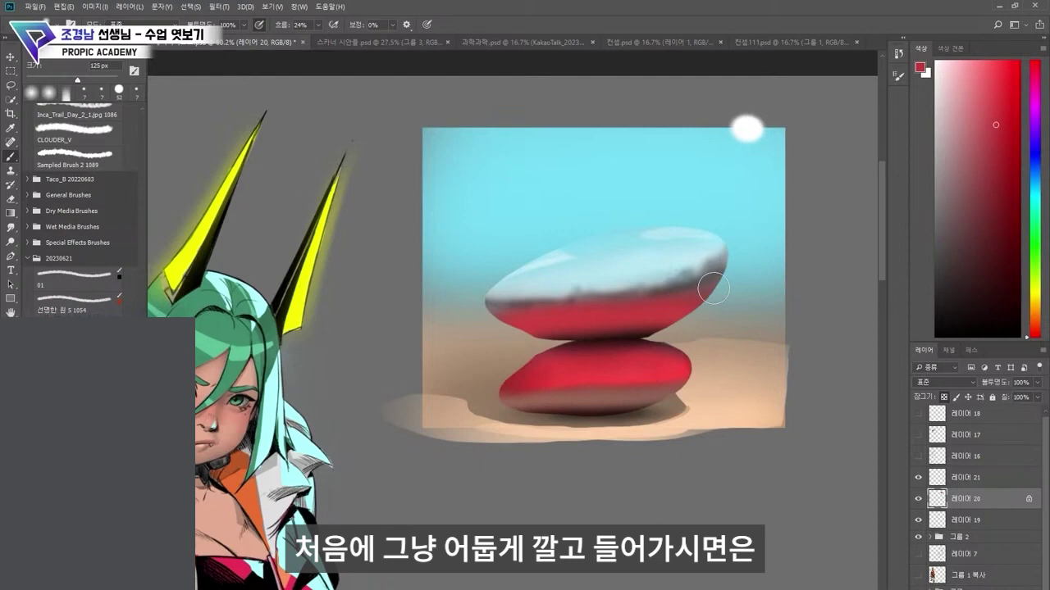
Step: Paint a crisp-edged dark red cast shadow across the top of the lower piece within a lasso selection at 125 px
{"action": "key", "text": "l"}
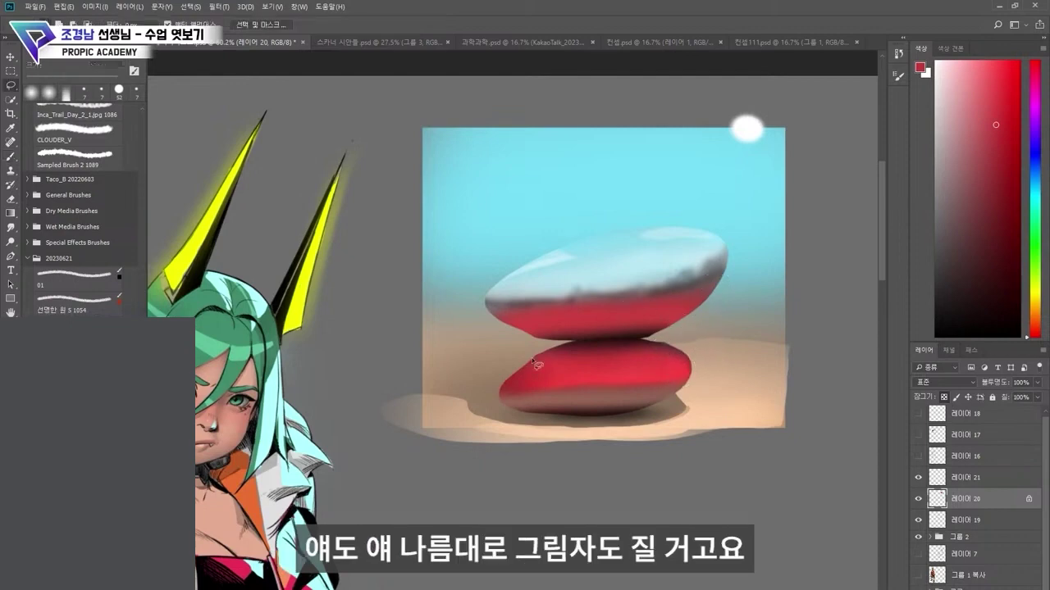
{"action": "left_click_drag", "start_coordinate": [596, 339], "coordinate": [534, 358]}
{"action": "key", "text": "b"}
{"action": "left_click", "coordinate": [605, 342], "text": "alt"}
{"action": "mouse_move", "coordinate": [660, 352]}
{"action": "left_mouse_down"}
{"action": "mouse_move", "coordinate": [583, 363]}
{"action": "mouse_move", "coordinate": [647, 359]}
{"action": "left_mouse_up"}
{"action": "key", "text": "ctrl+d"}
{"action": "key", "text": "ctrl+z"}
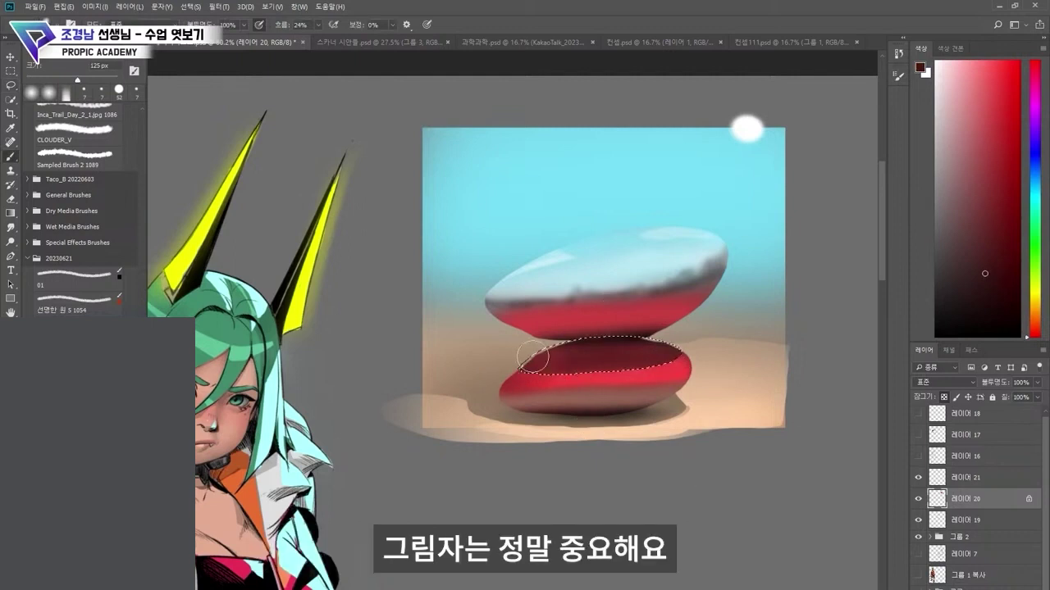
{"action": "key", "text": "ctrl+d"}
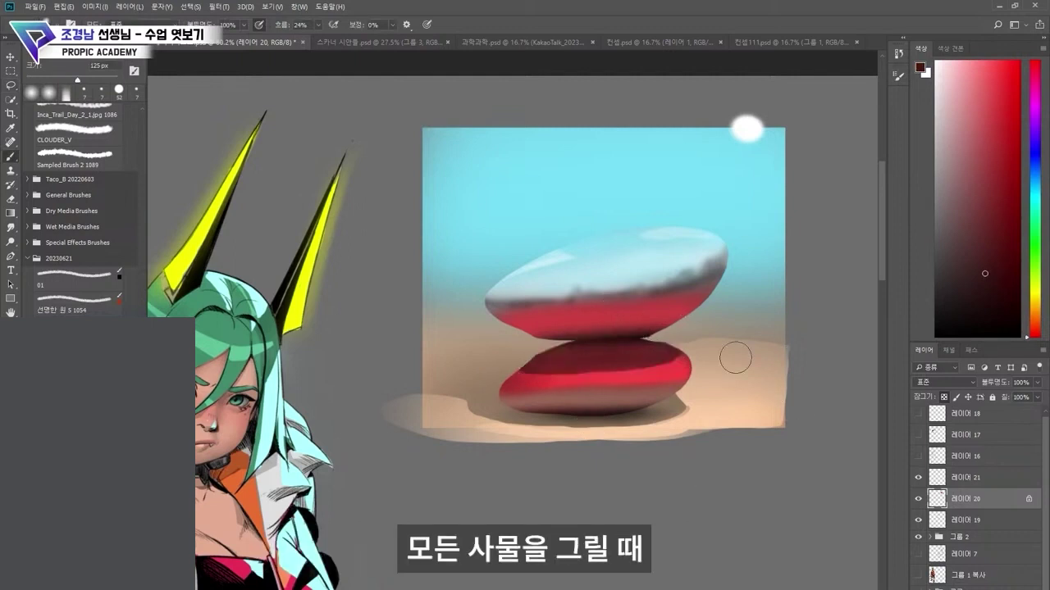
Step: Paint a matching crisp-edged dark red shadow along the underside of the upper piece within a lasso selection
{"action": "left_click", "coordinate": [11, 85]}
{"action": "mouse_move", "coordinate": [513, 331]}
{"action": "left_mouse_down"}
{"action": "mouse_move", "coordinate": [669, 317]}
{"action": "mouse_move", "coordinate": [508, 326]}
{"action": "mouse_move", "coordinate": [689, 329]}
{"action": "left_mouse_up"}
{"action": "key", "text": "b"}
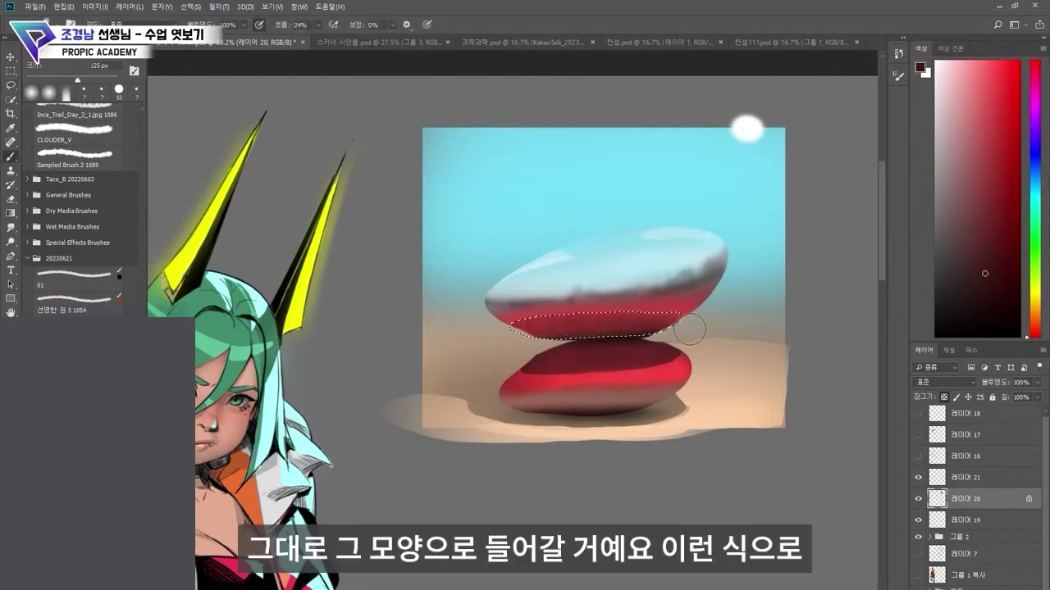
{"action": "key", "text": "ctrl+d"}
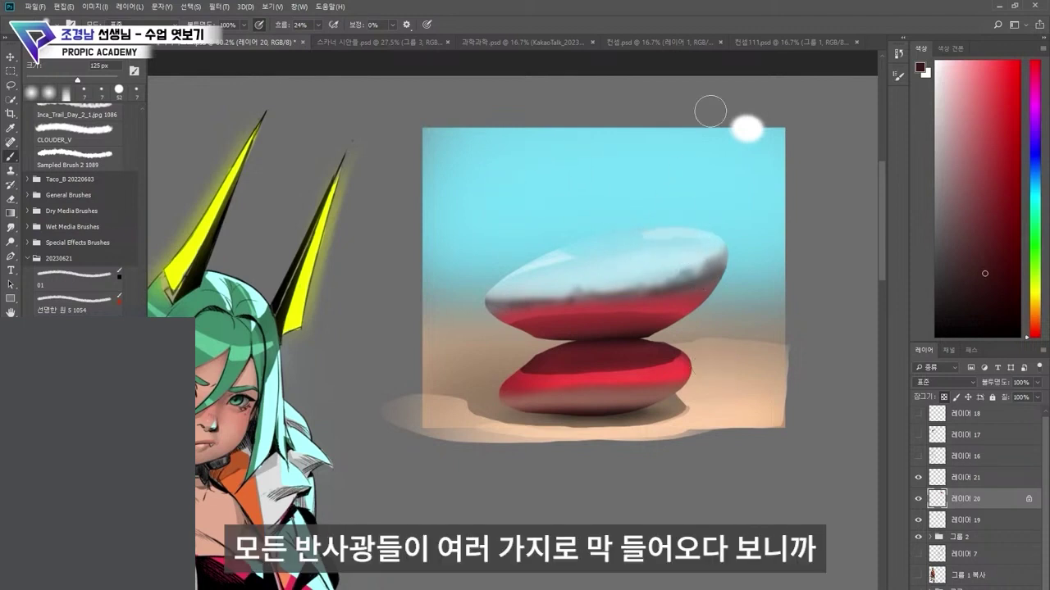
Step: Unlock layer 20's transparent pixels and sketch a V-shaped arrow bouncing light off the sand beside the pieces with a 20 px brush
{"action": "key", "text": "bracketleft"}
{"action": "key", "text": "bracketleft"}
{"action": "key", "text": "bracketleft"}
{"action": "key", "text": "bracketleft"}
{"action": "key", "text": "bracketleft"}
{"action": "key", "text": "bracketleft"}
{"action": "key", "text": "bracketleft"}
{"action": "key", "text": "bracketleft"}
{"action": "key", "text": "bracketleft"}
{"action": "key", "text": "bracketleft"}
{"action": "key", "text": "bracketleft"}
{"action": "key", "text": "bracketleft"}
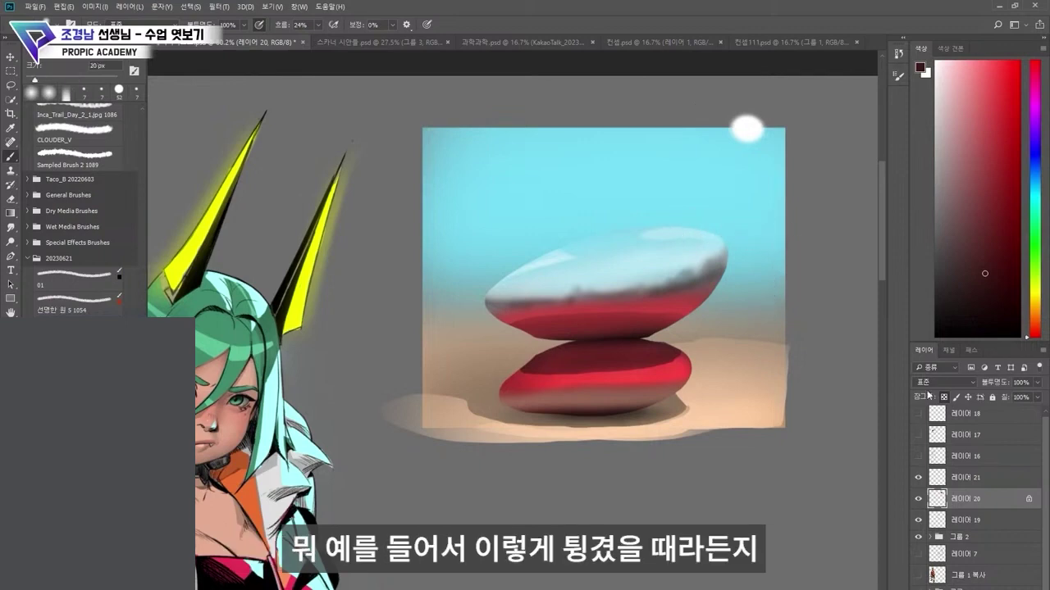
{"action": "mouse_move", "coordinate": [771, 297]}
{"action": "left_mouse_down"}
{"action": "mouse_move", "coordinate": [710, 332]}
{"action": "mouse_move", "coordinate": [730, 349]}
{"action": "left_mouse_up"}
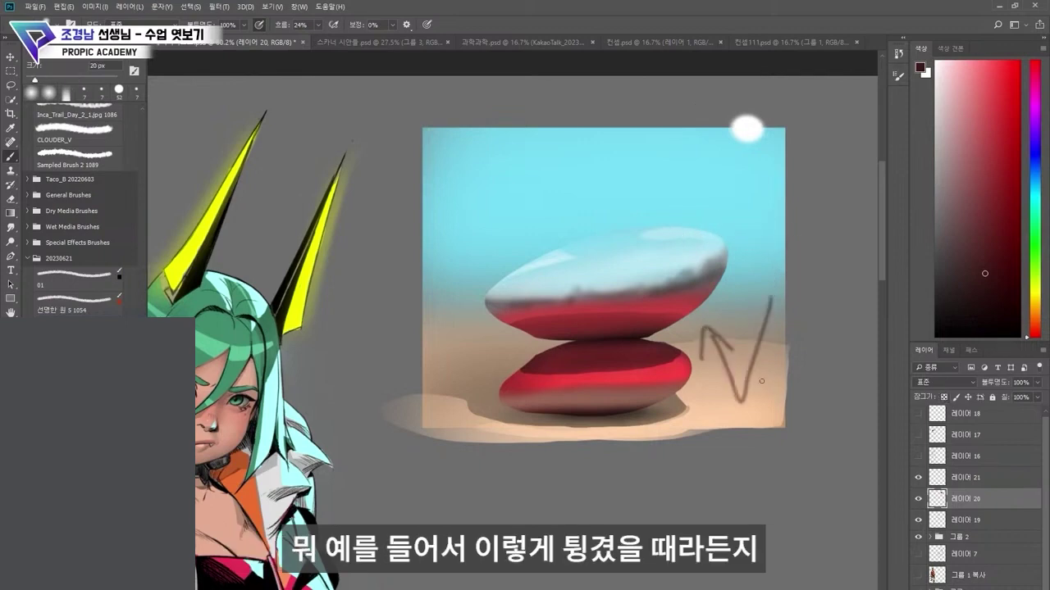
Step: Sample the sand colour and paint soft reflected light on both pieces' lower halves, using a 200 px brush inside lasso selections
{"action": "left_click", "coordinate": [723, 407], "text": "alt"}
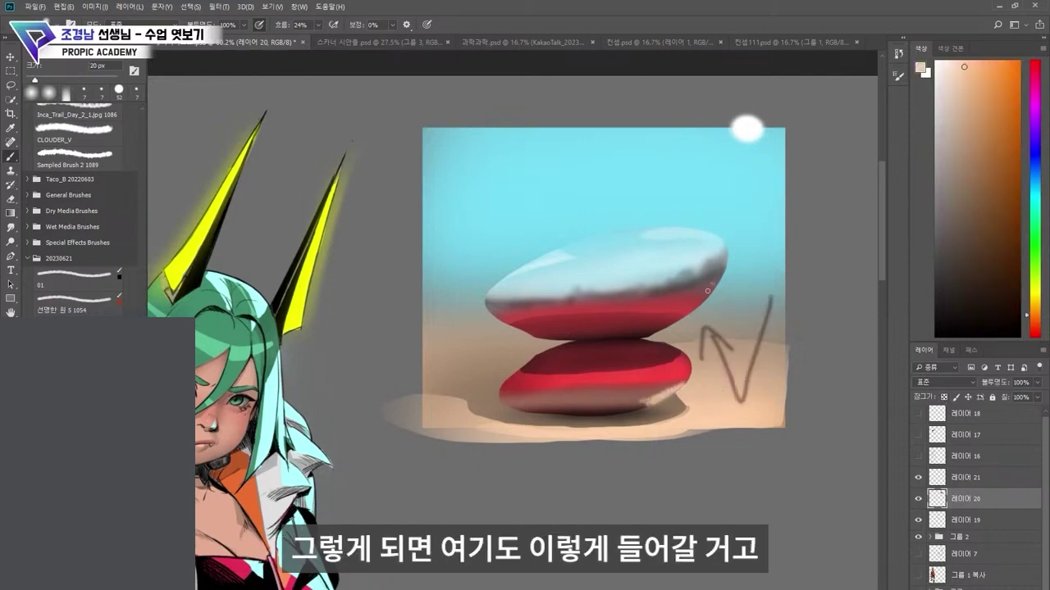
{"action": "left_click_drag", "start_coordinate": [707, 290], "coordinate": [625, 310]}
{"action": "key", "text": "ctrl+z"}
{"action": "key", "text": "ctrl+z"}
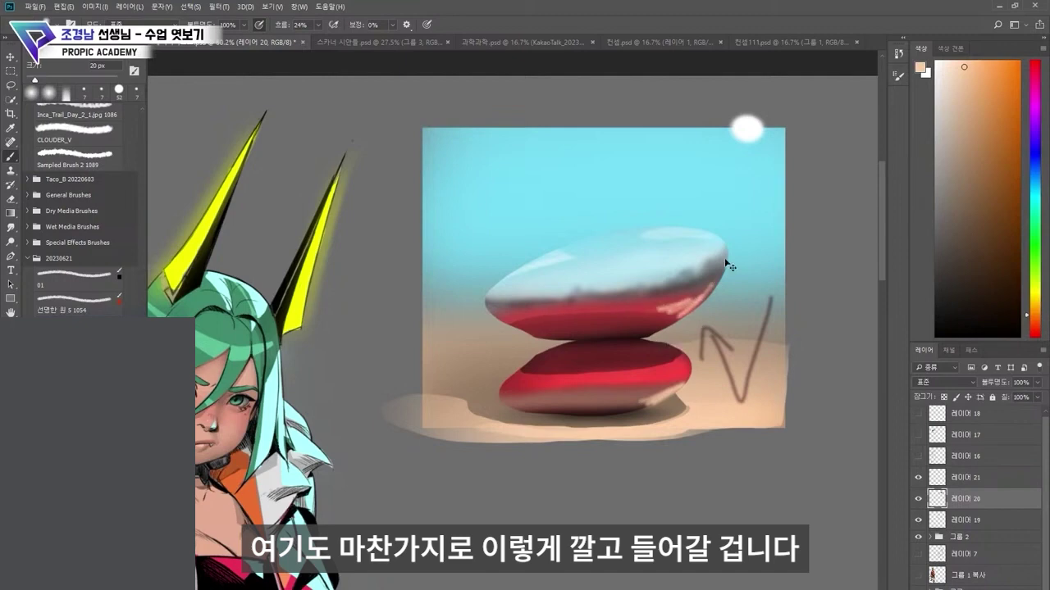
{"action": "key", "text": "l"}
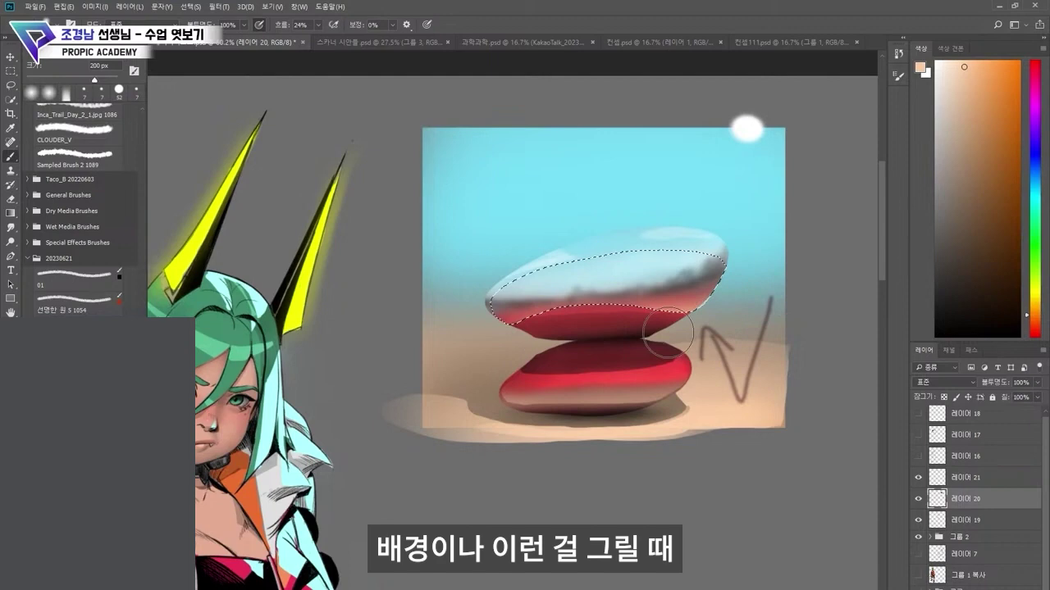
{"action": "left_click_drag", "start_coordinate": [667, 332], "coordinate": [484, 335]}
{"action": "key", "text": "ctrl+d"}
{"action": "scroll", "coordinate": [777, 297], "scroll_direction": "down", "scroll_amount": 2}
{"action": "scroll", "coordinate": [777, 296], "scroll_direction": "down", "scroll_amount": 2}
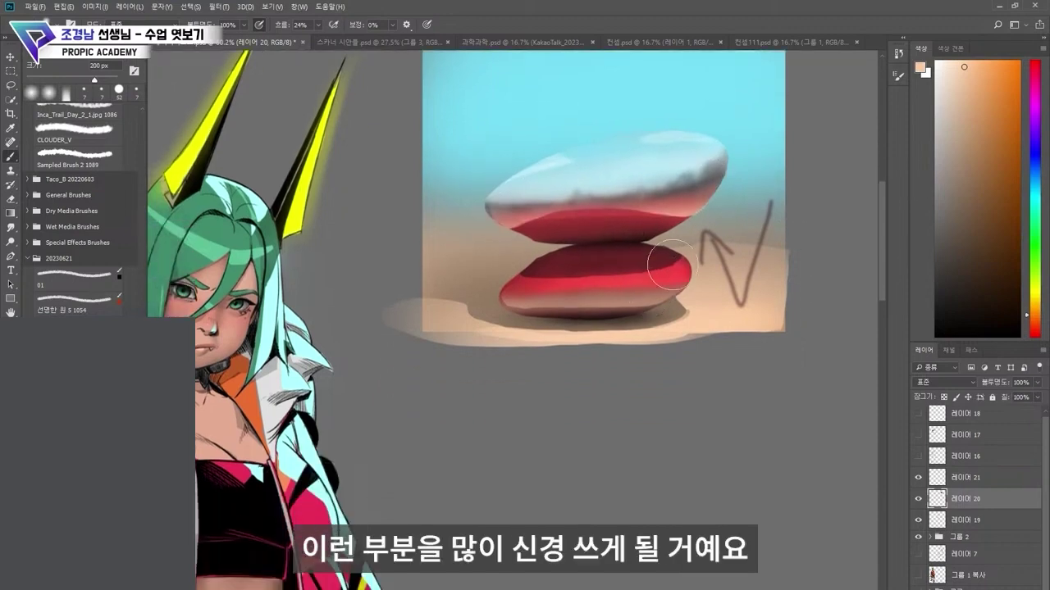
Step: Paint sampled salmon reflected light over the upper edge of the upper piece's underside shadow with a 200 px brush
{"action": "key", "text": "l"}
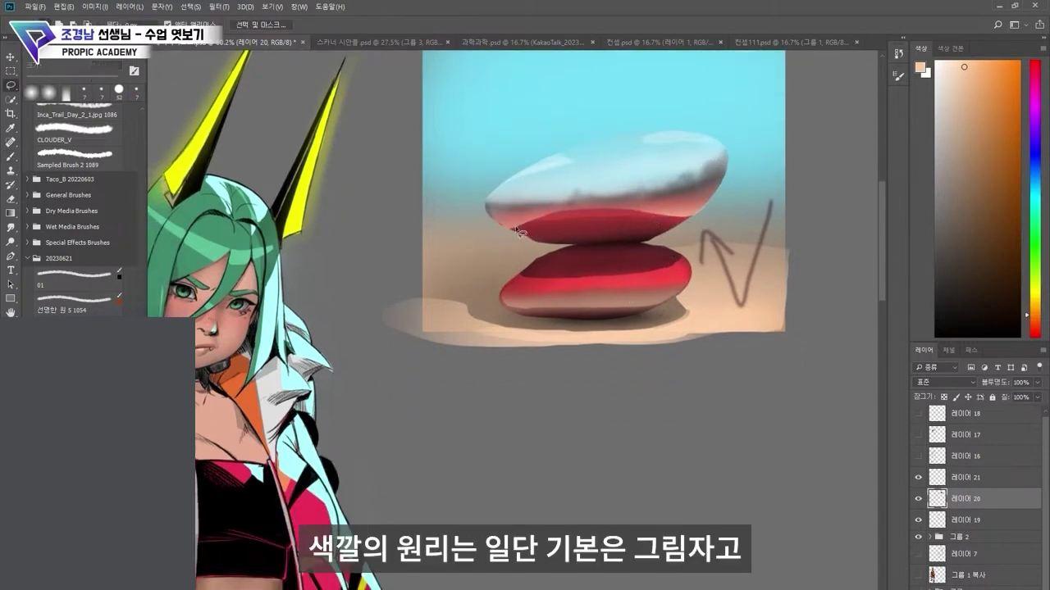
{"action": "left_click_drag", "start_coordinate": [581, 219], "coordinate": [673, 219]}
{"action": "left_click_drag", "start_coordinate": [657, 179], "coordinate": [525, 220]}
{"action": "key", "text": "b"}
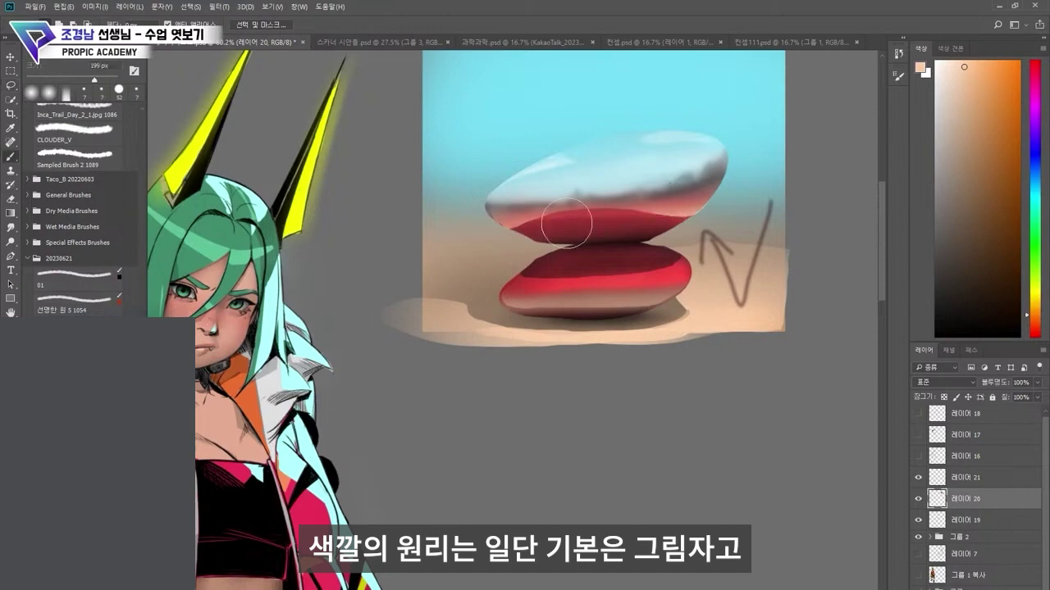
{"action": "left_click", "coordinate": [607, 226], "text": "alt"}
{"action": "key", "text": "ctrl+d"}
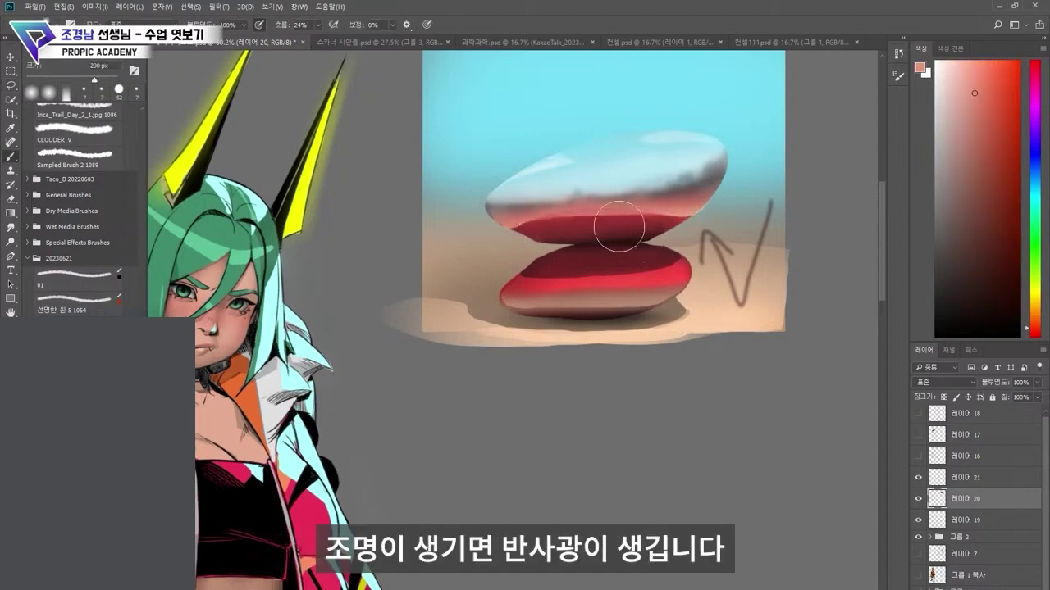